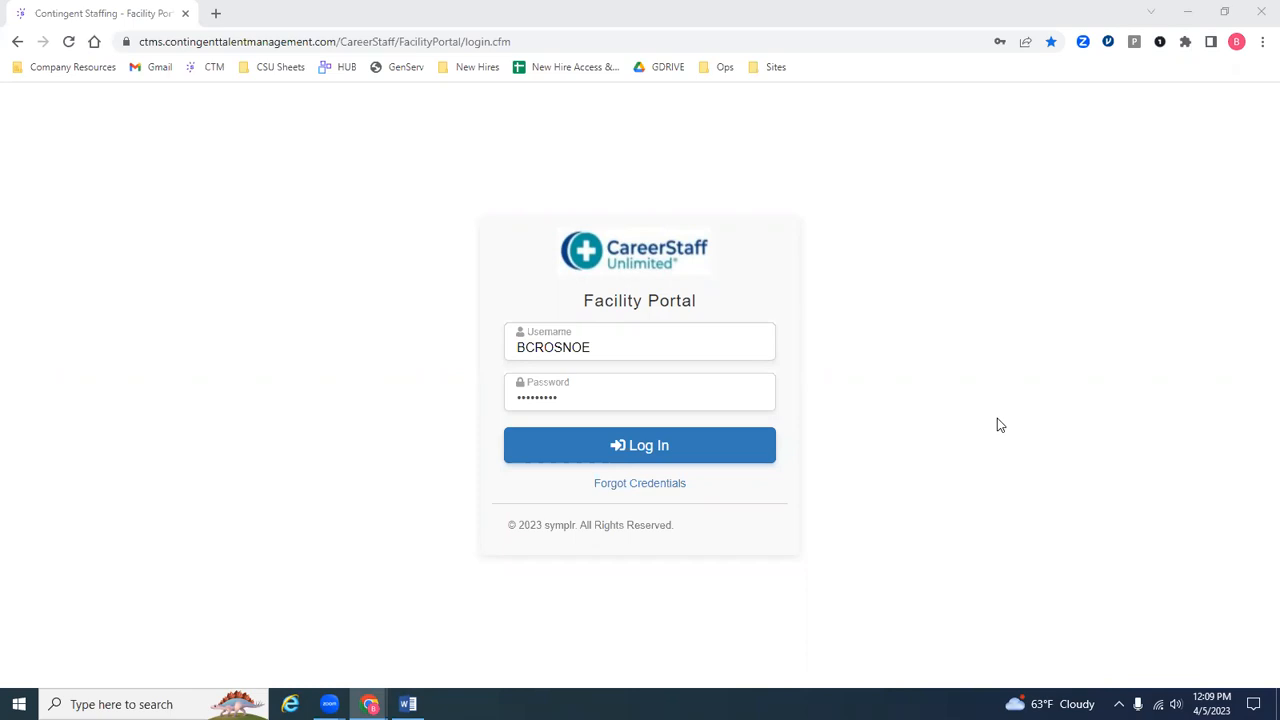
Step: Log in to the Facility Portal and start a new shift for the facility 1234 Hospital
left_click(762, 458)
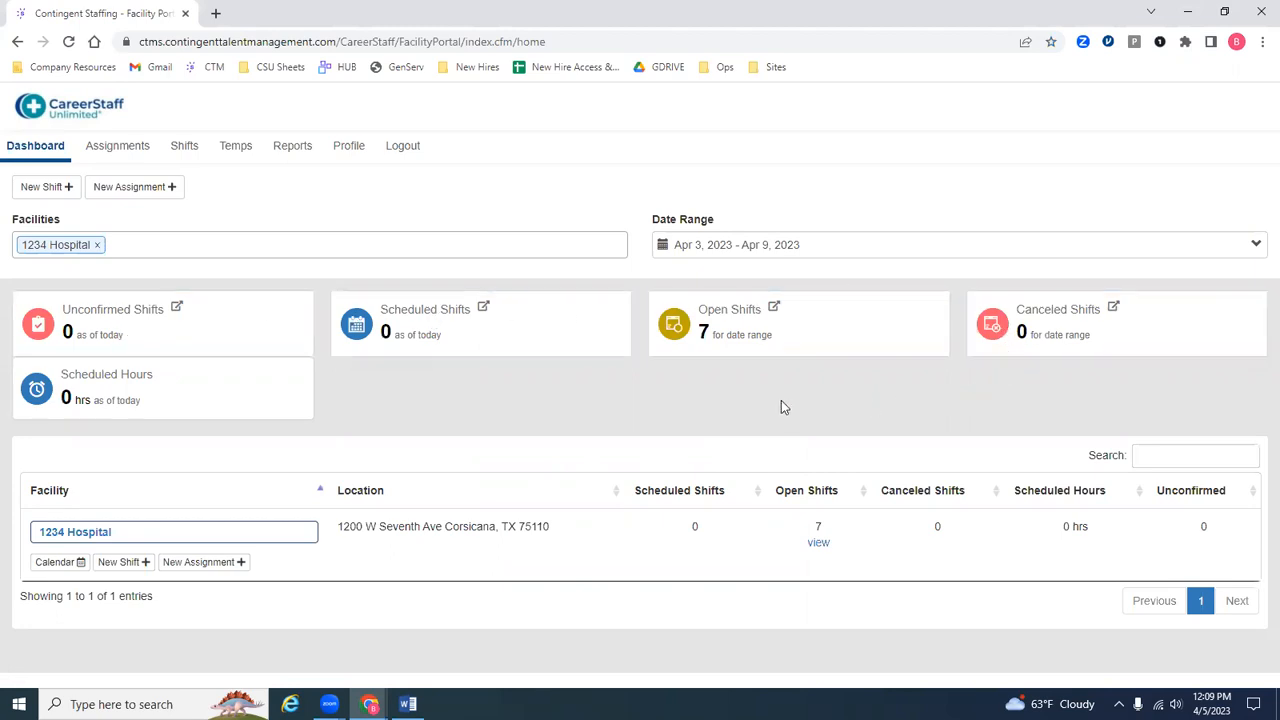
left_click(62, 192)
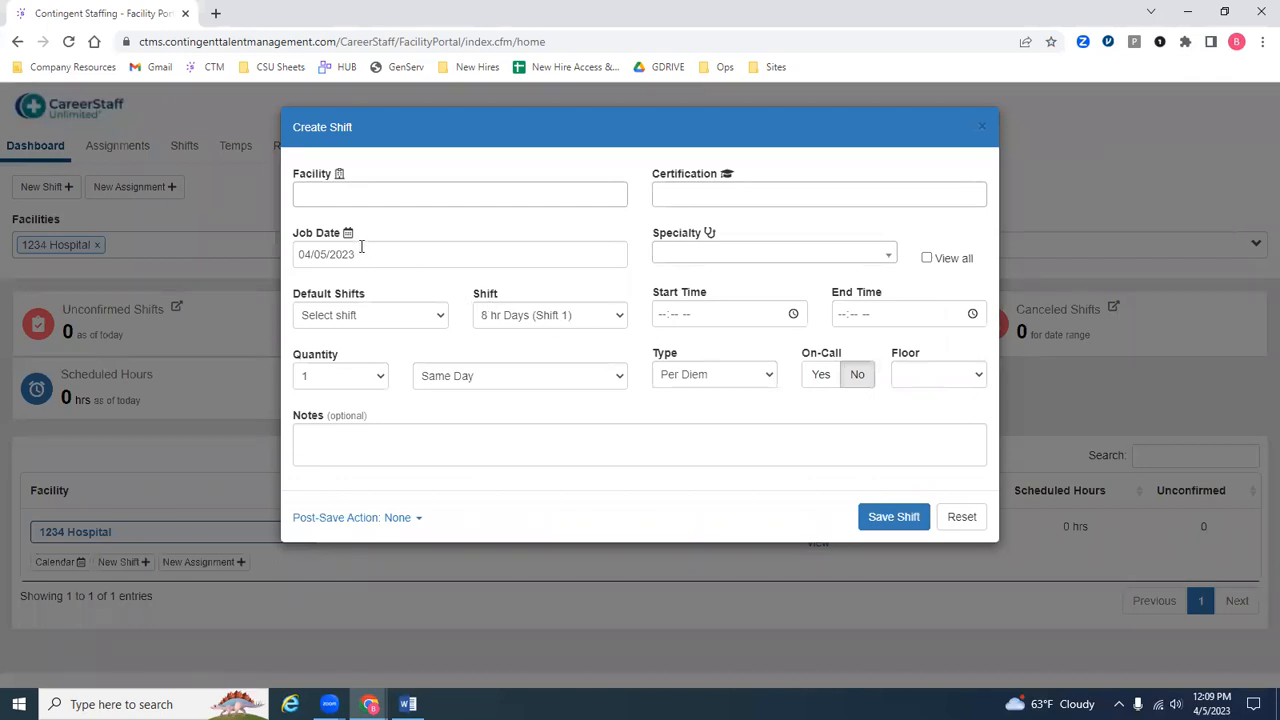
left_click(315, 198)
type("12")
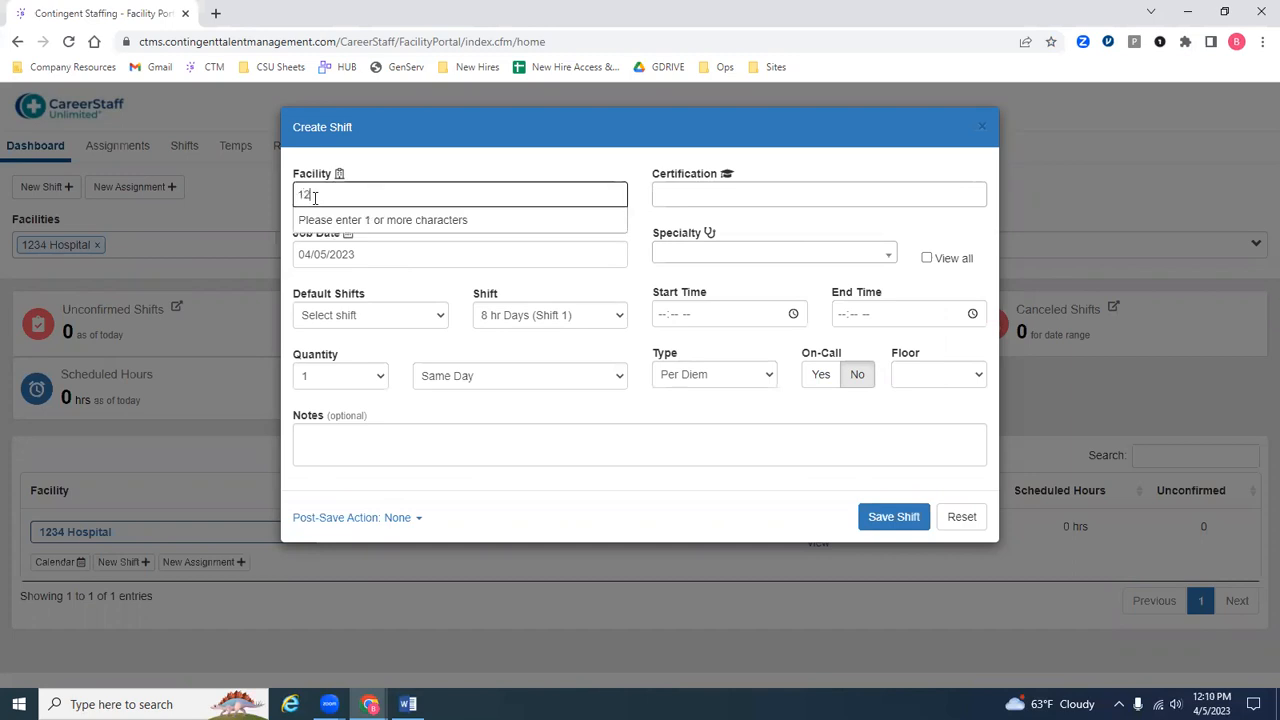
type("34")
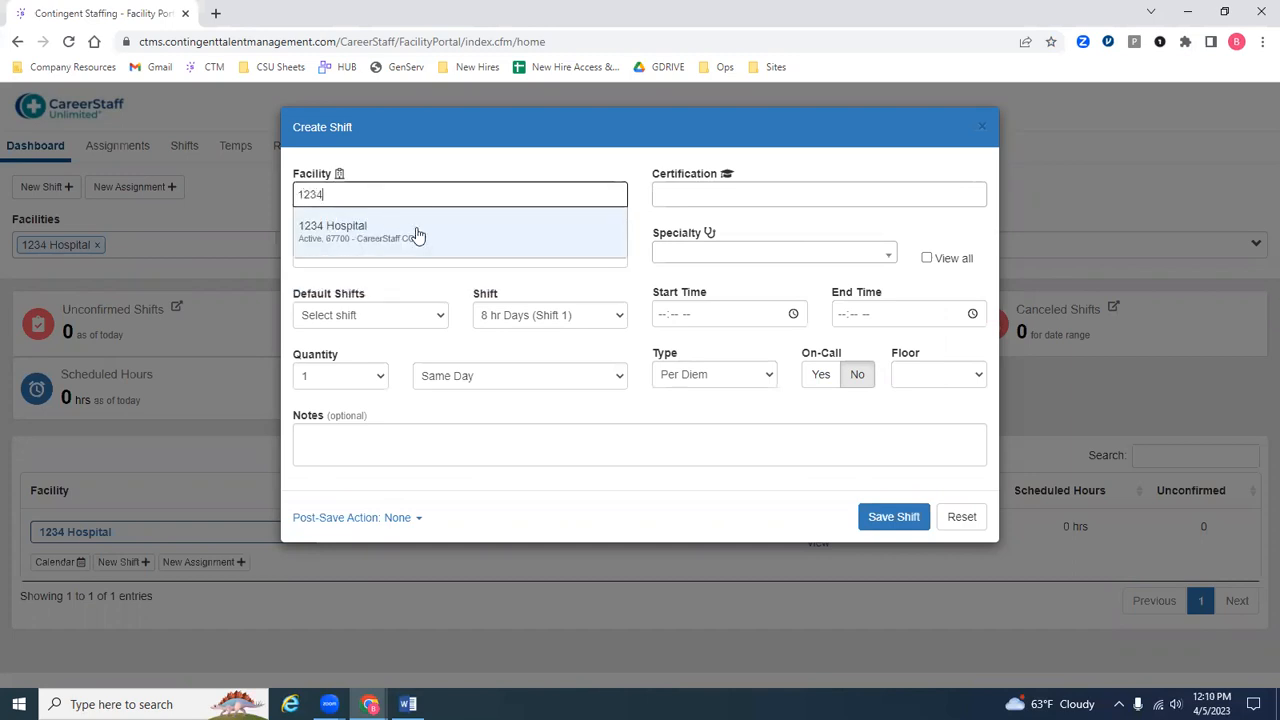
left_click(418, 234)
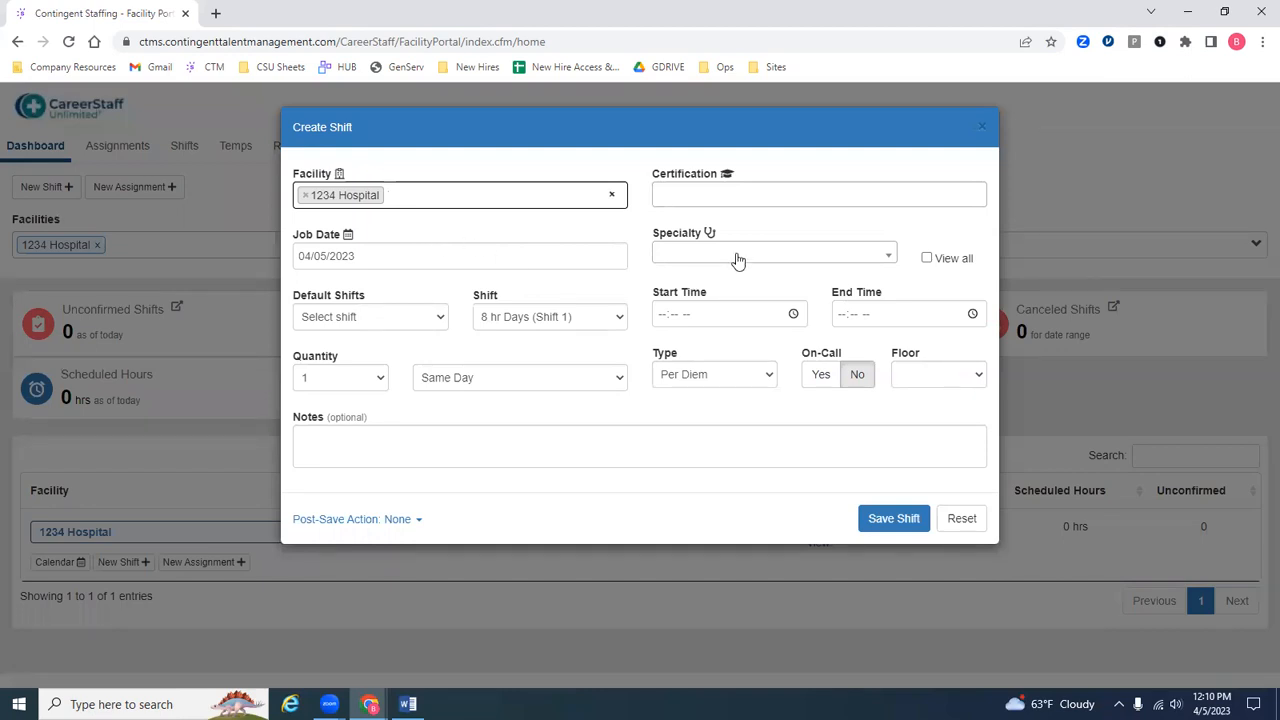
Step: Set the new shift's certification to RN
left_click(784, 190)
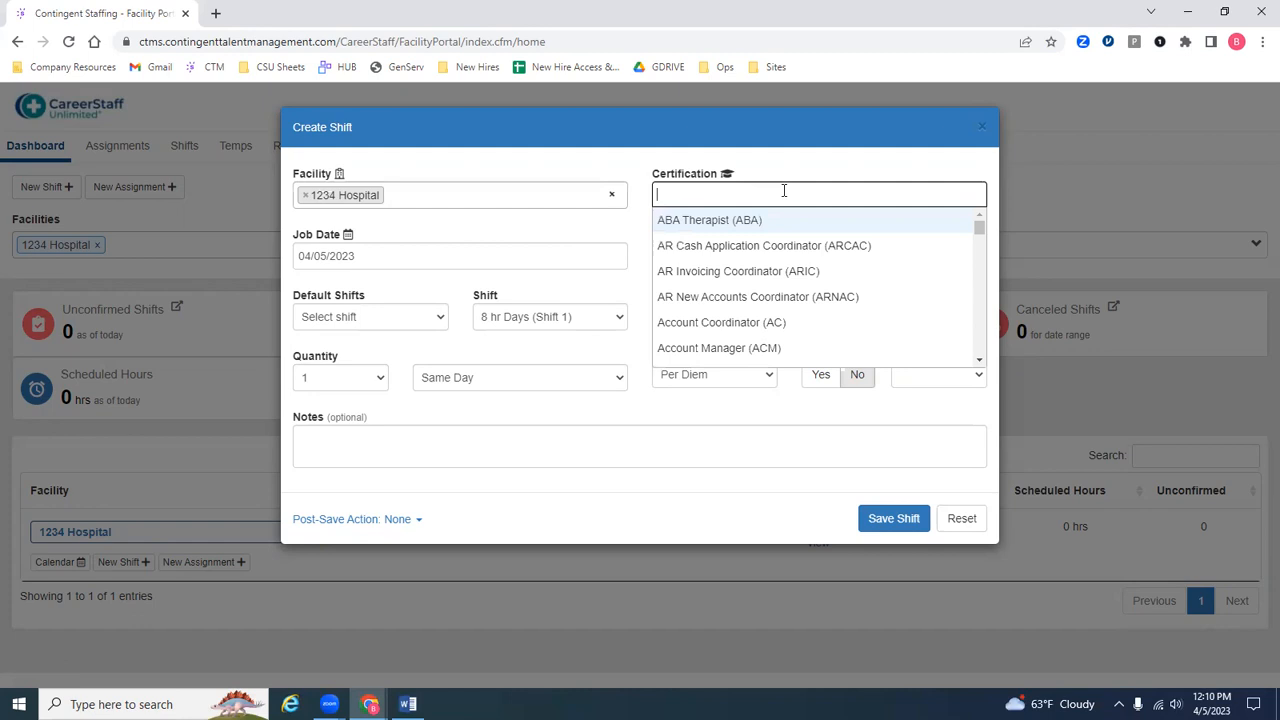
type("RN")
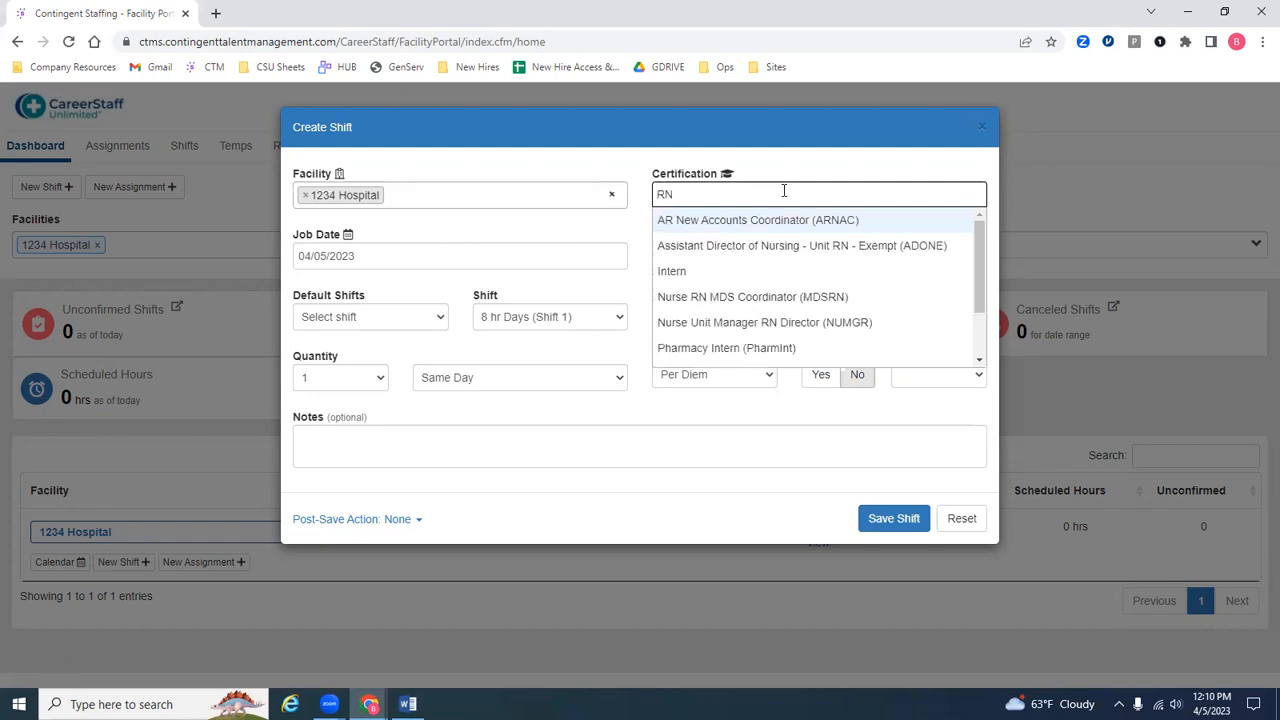
scroll(743, 290, "down", 1)
left_click(739, 297)
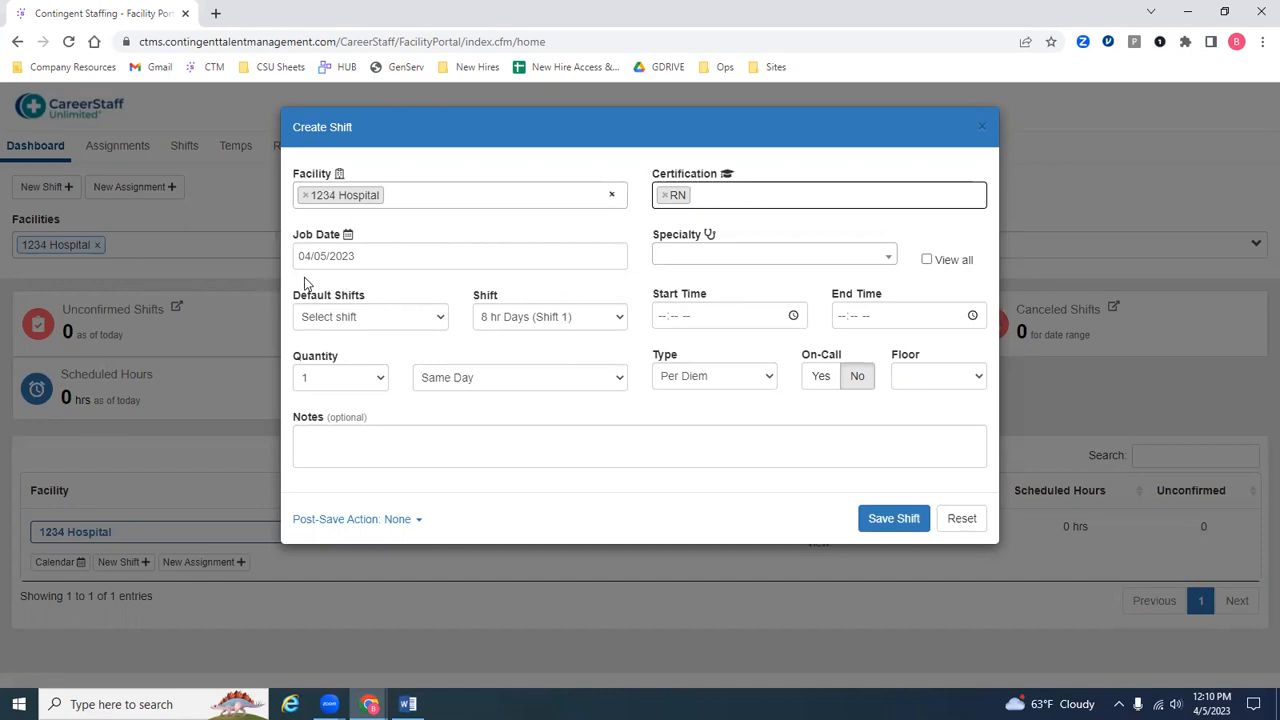
Step: Set the shift's job date to 04/07/2023 and its specialty to LTC/SNF
left_click(382, 259)
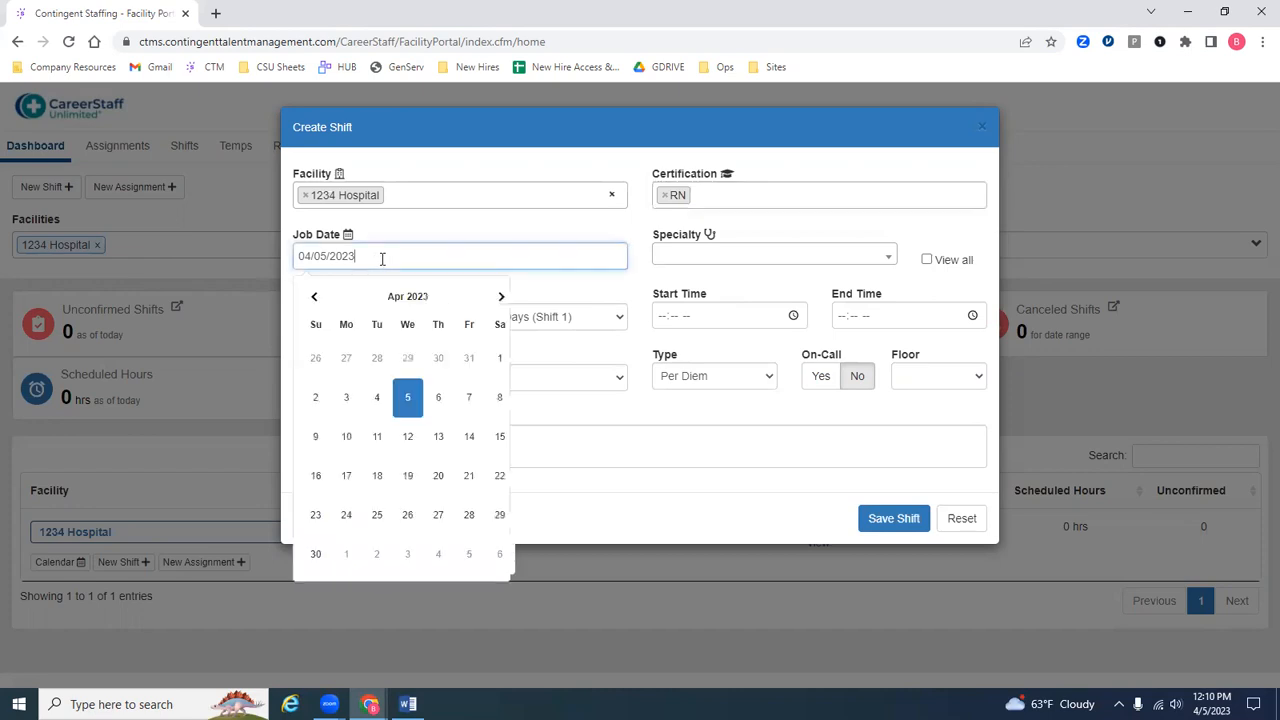
left_click(470, 400)
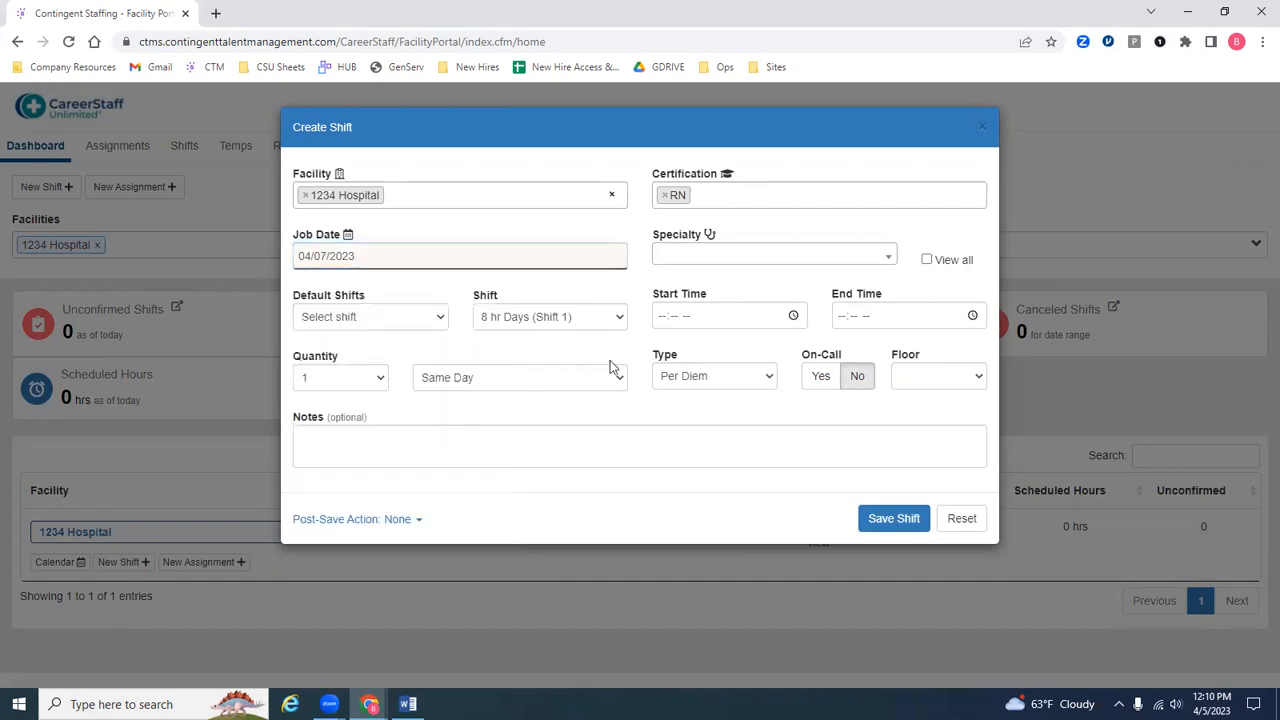
left_click(765, 263)
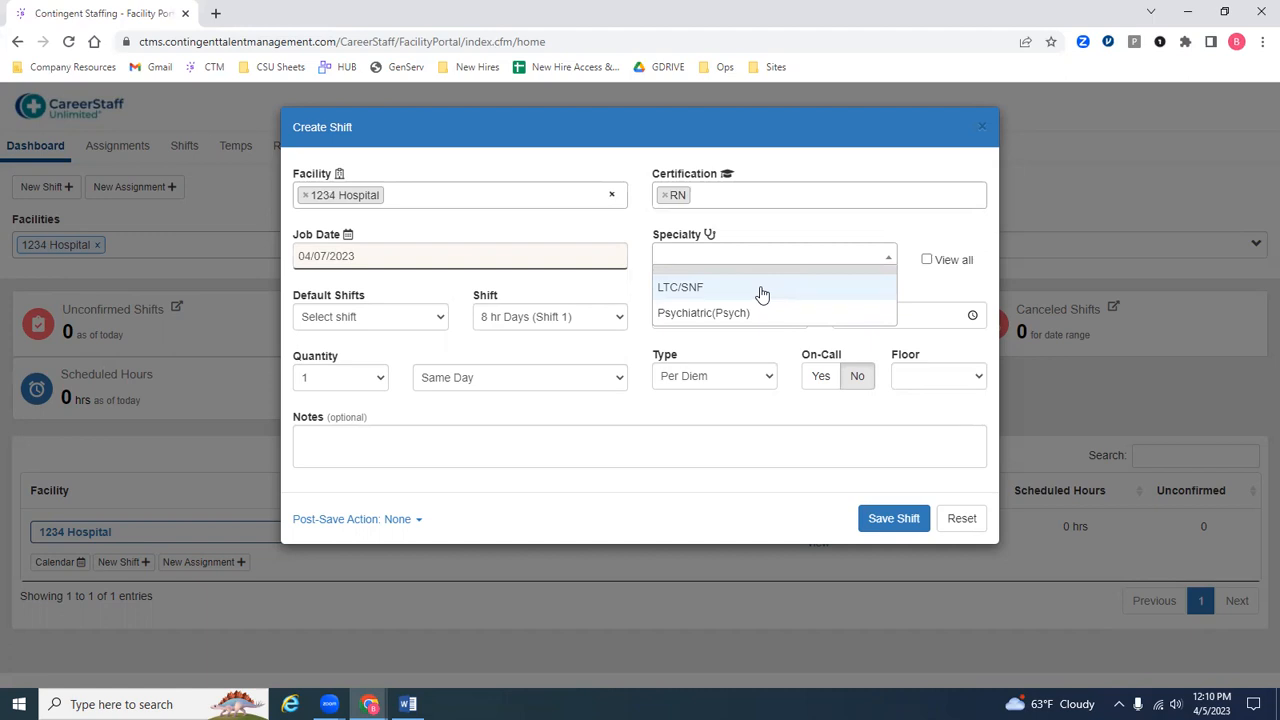
left_click(761, 294)
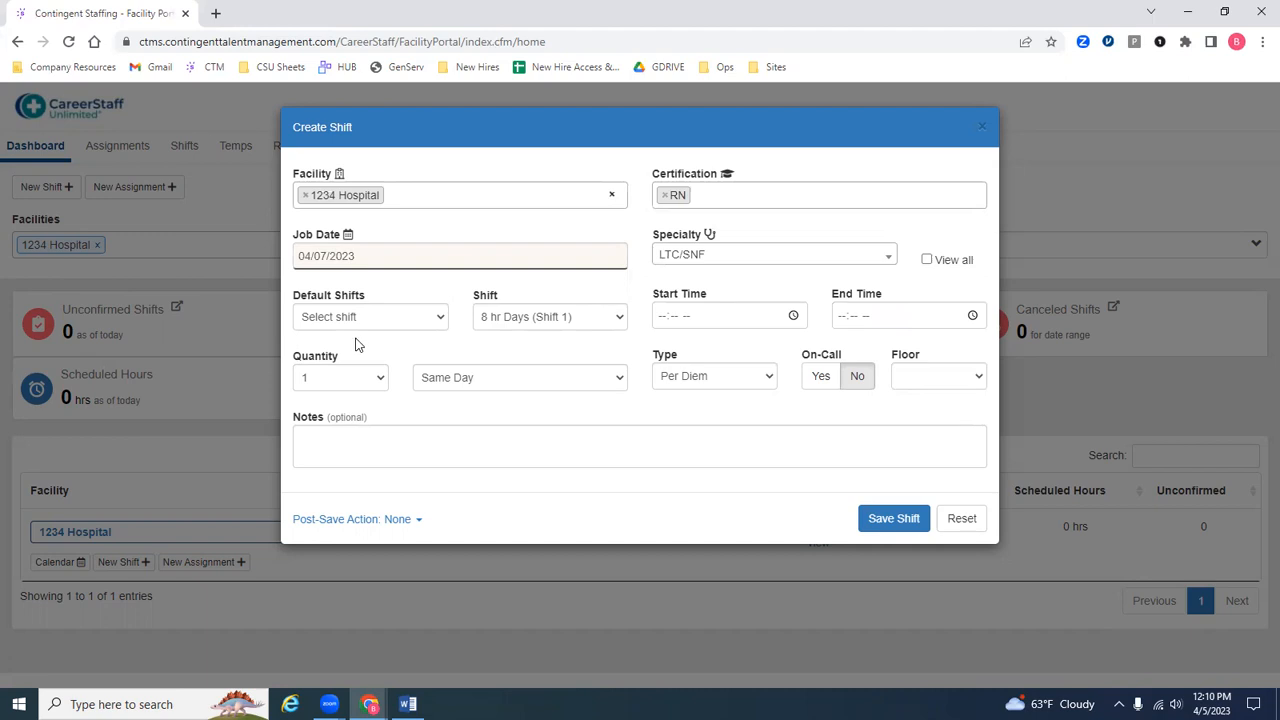
Step: Apply the 7A-3P default shift and adjust its hours to 07:30 AM start and 03:30 PM end
left_click(399, 318)
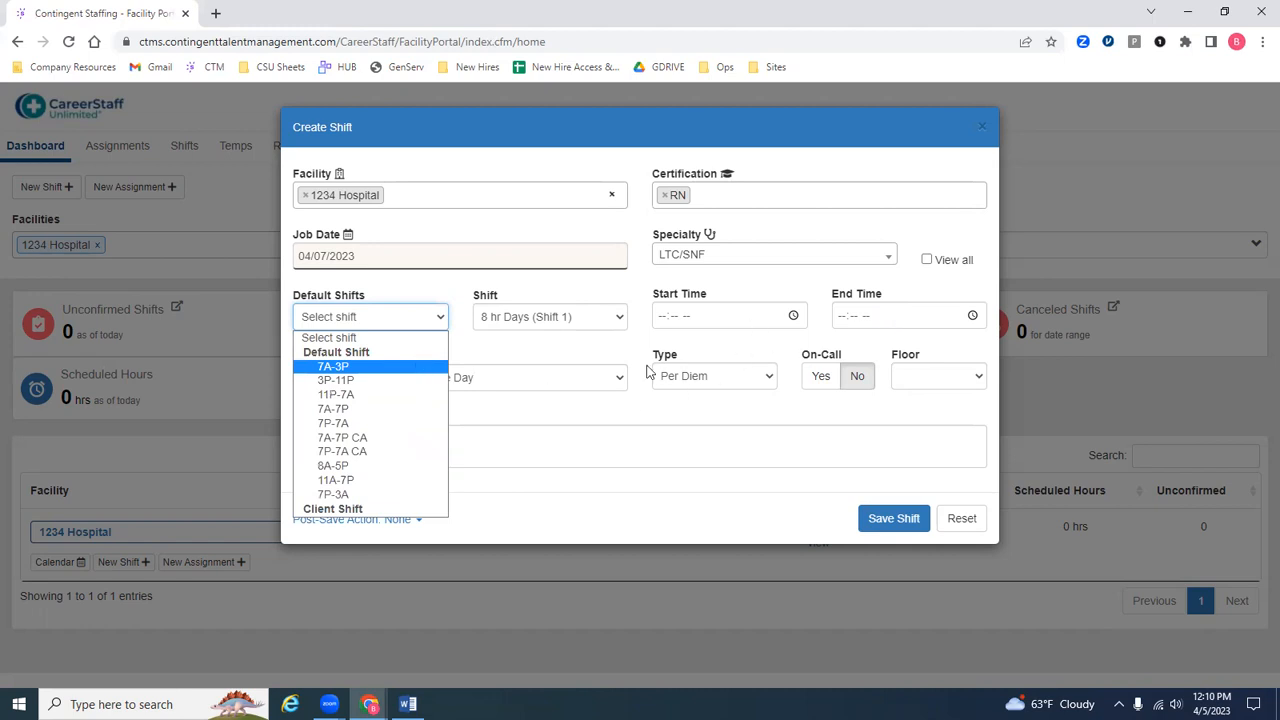
left_click(320, 367)
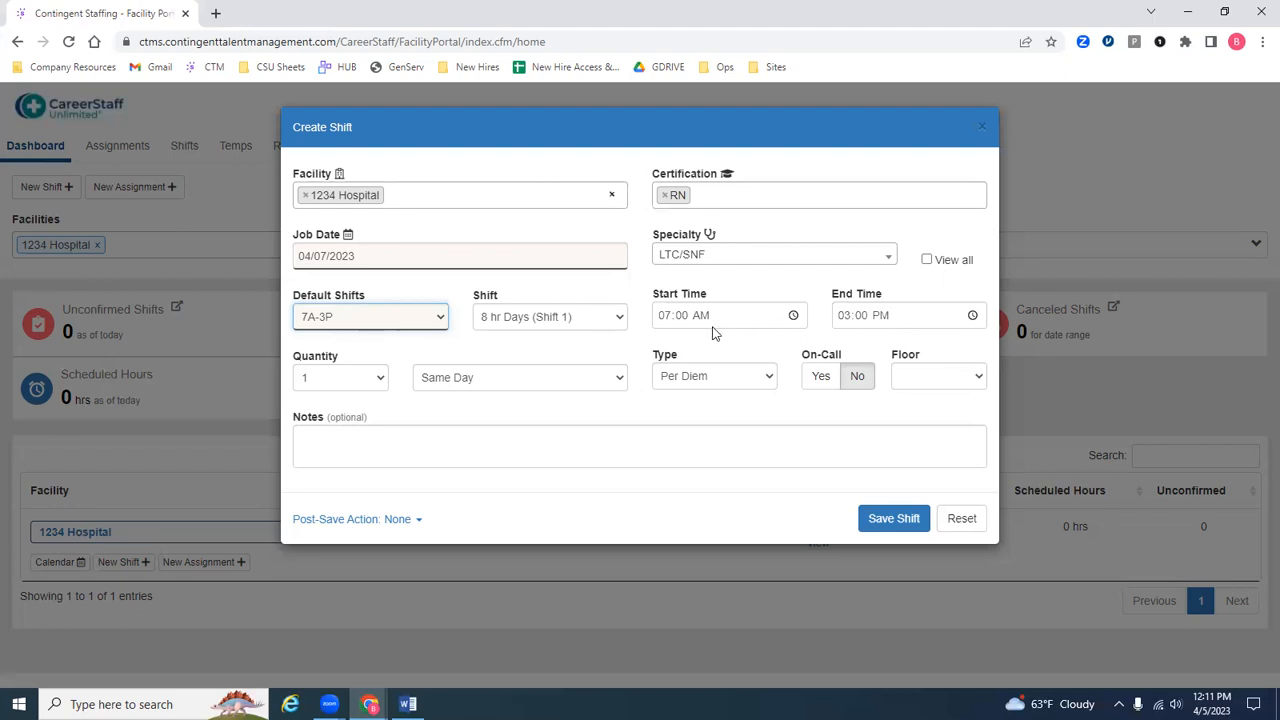
left_click(688, 318)
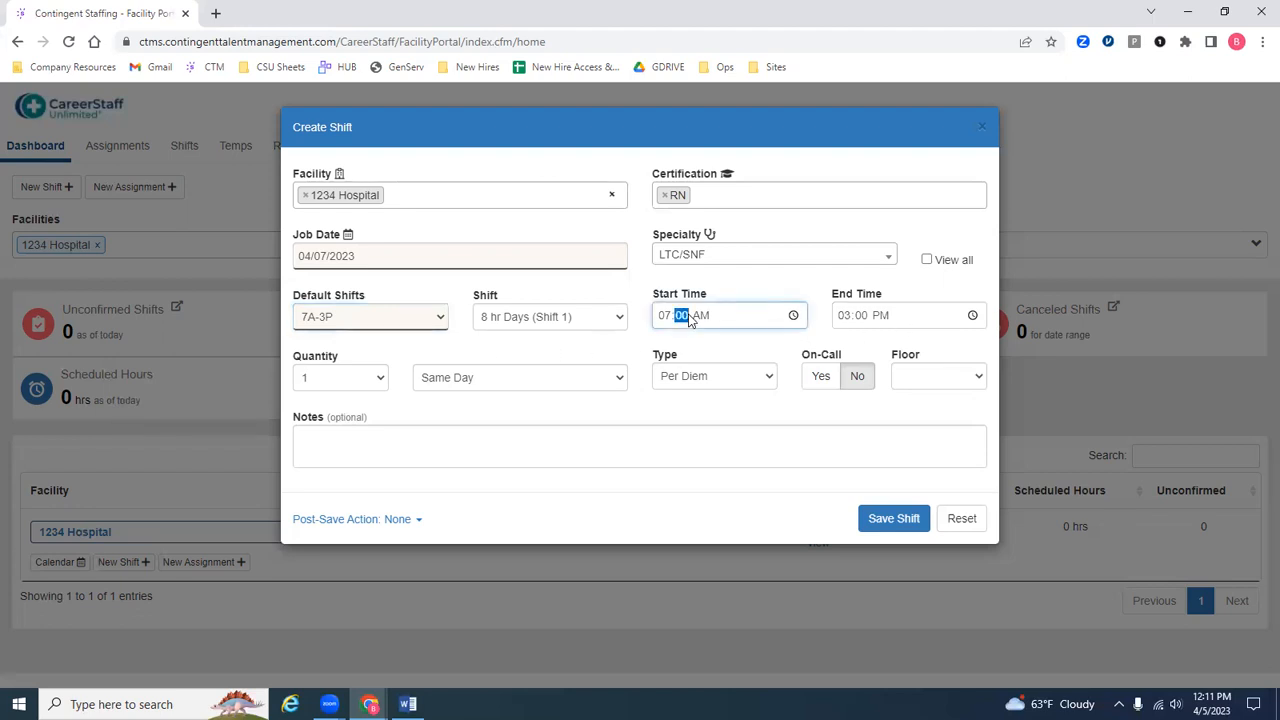
type("30")
left_click(863, 318)
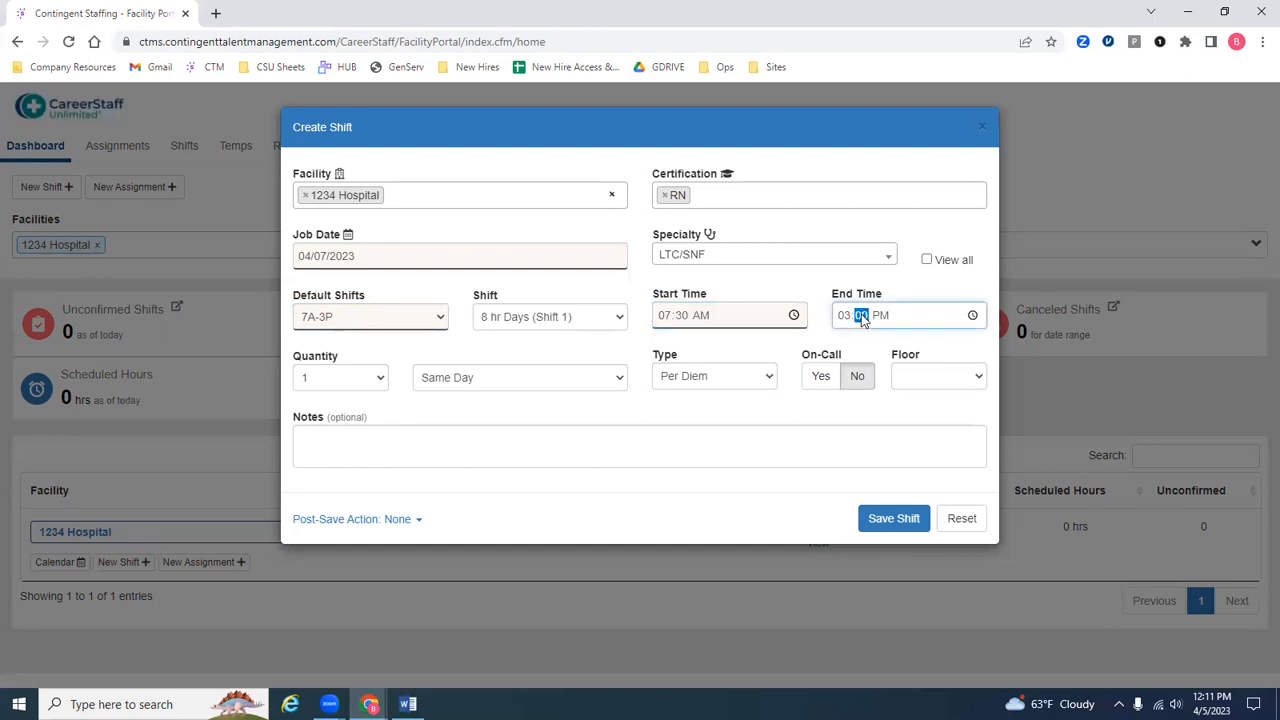
type("30")
left_click(773, 349)
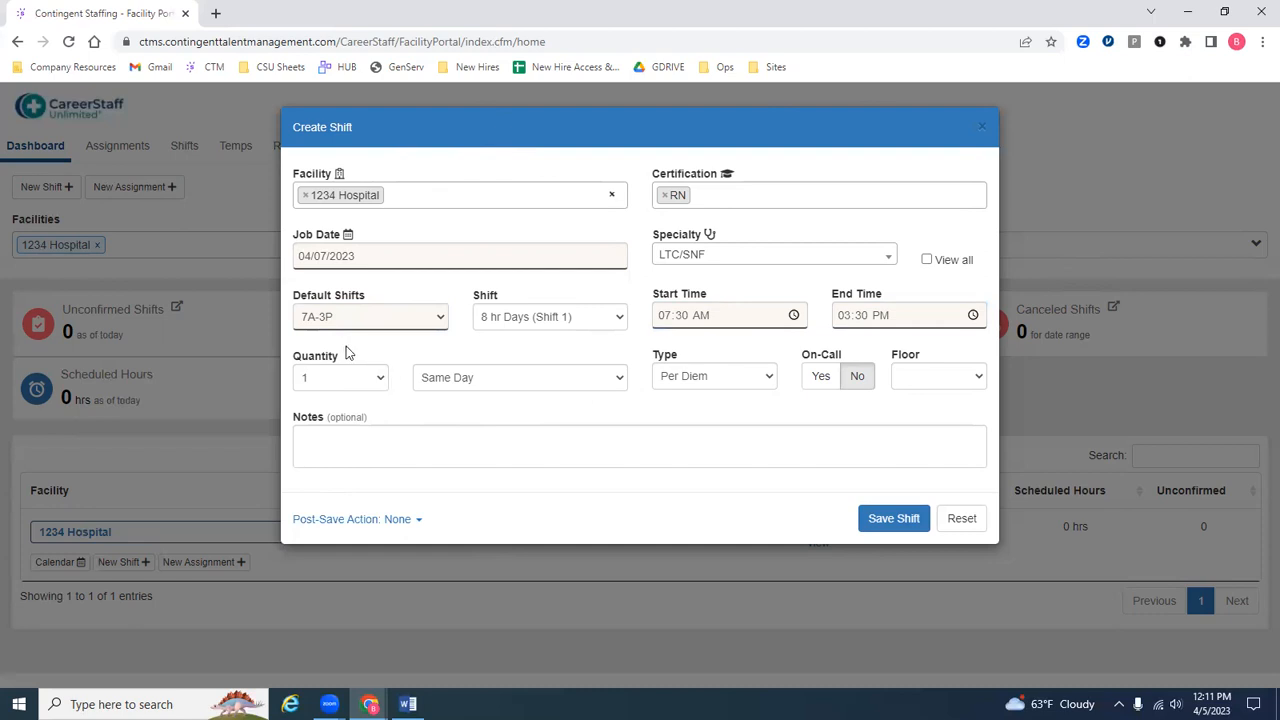
Step: Set the shift quantity to 5 on Consecutive Days
left_click(372, 384)
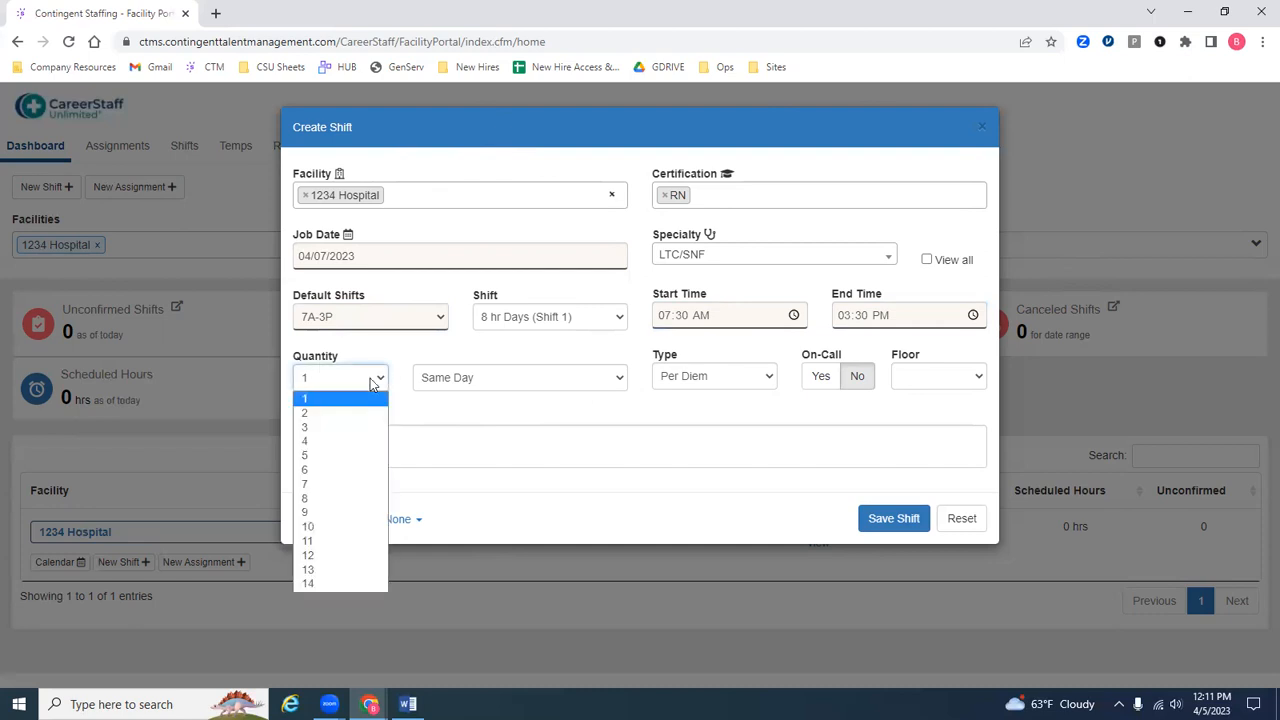
left_click(620, 384)
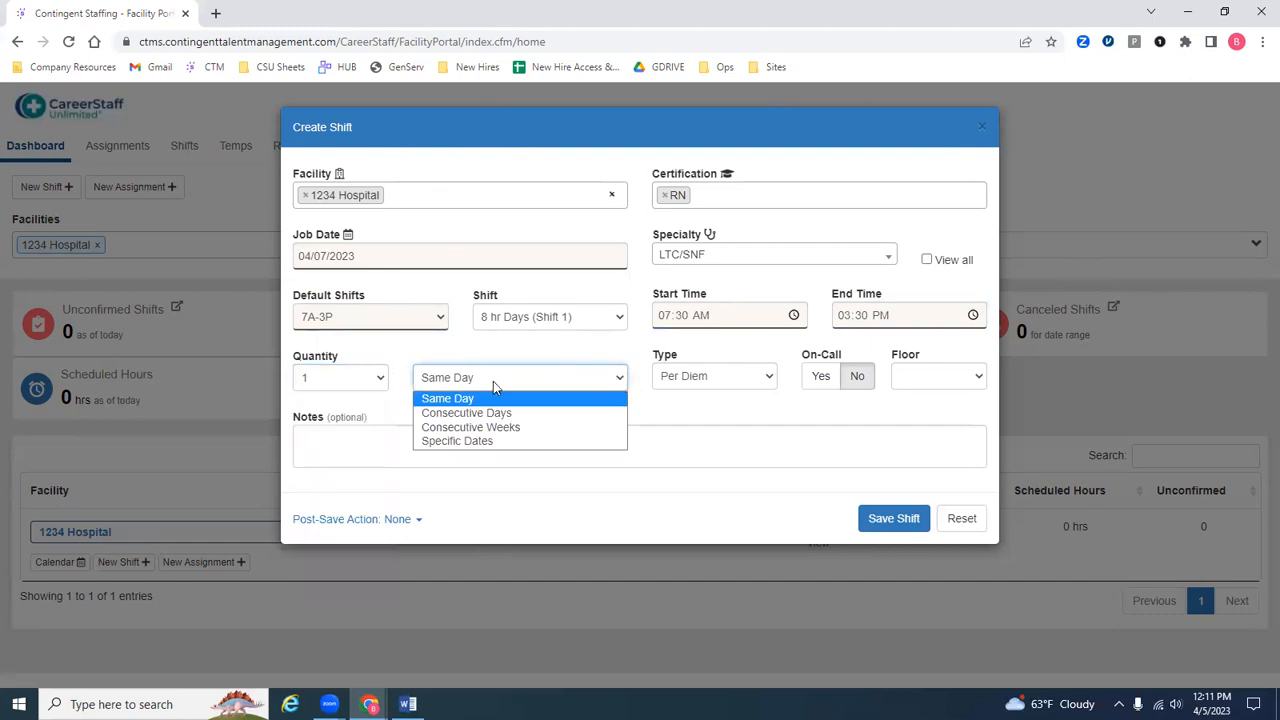
left_click(380, 381)
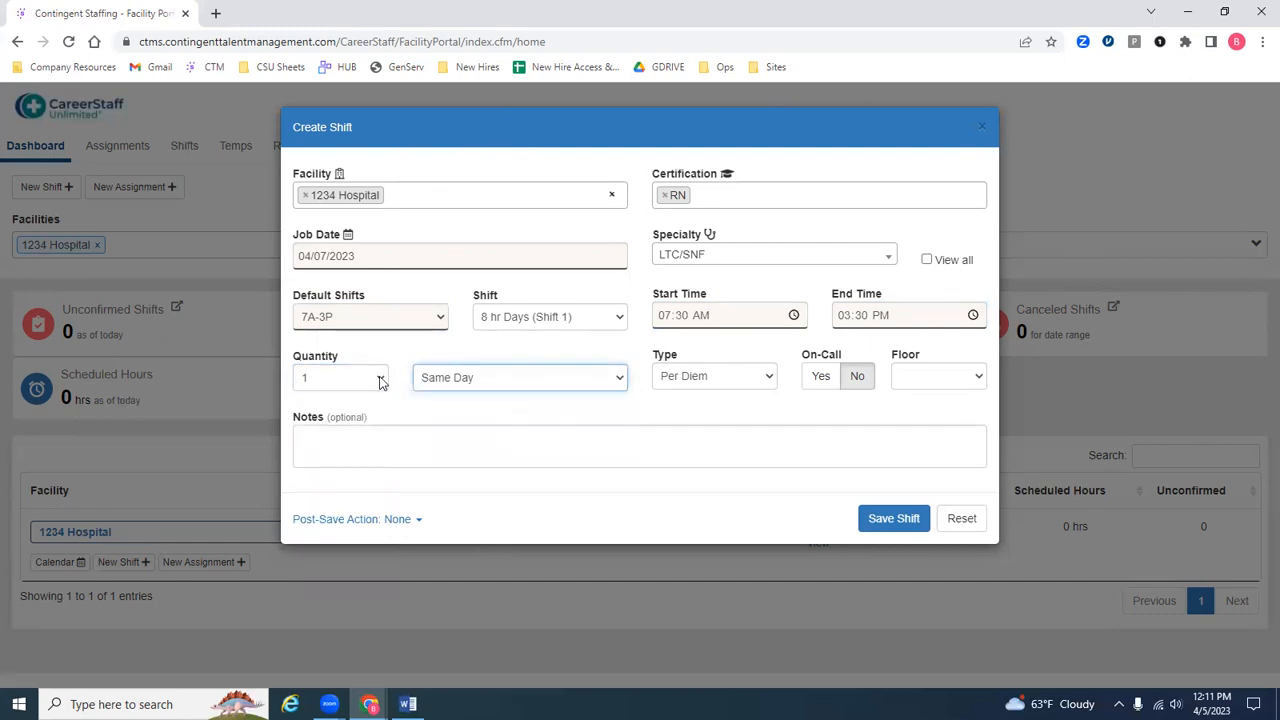
left_click(380, 381)
left_click(363, 454)
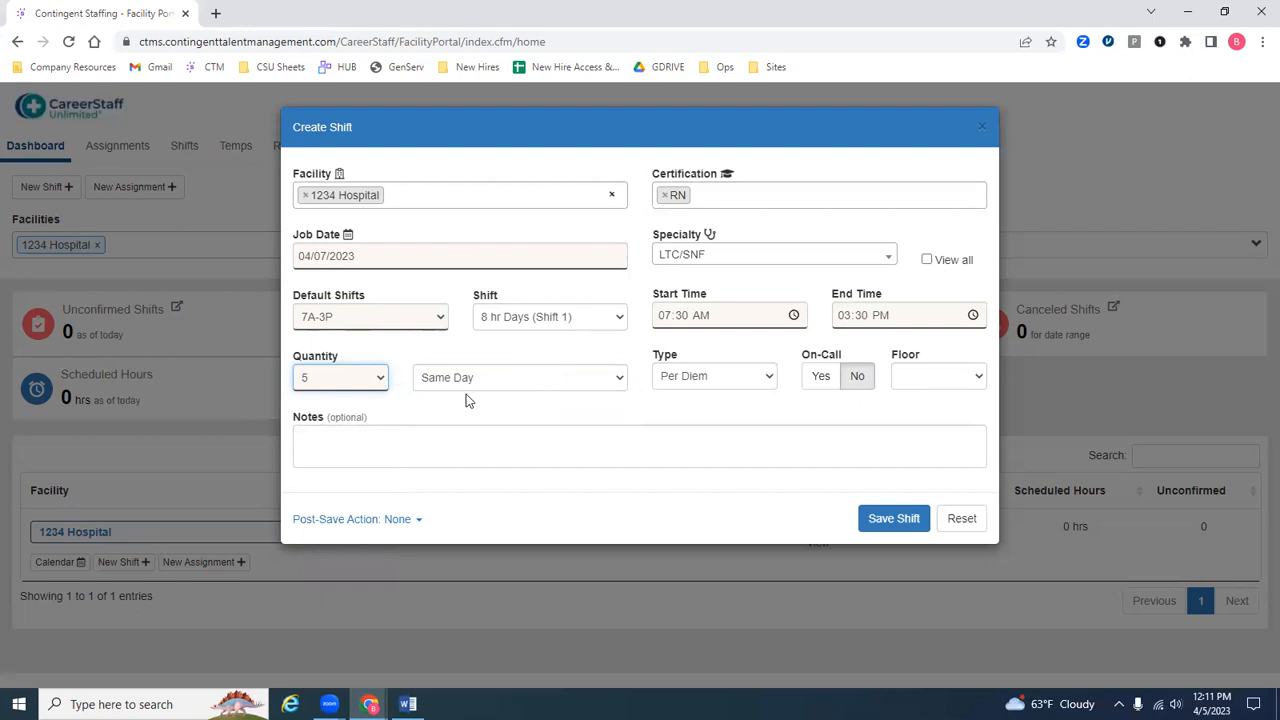
left_click(608, 381)
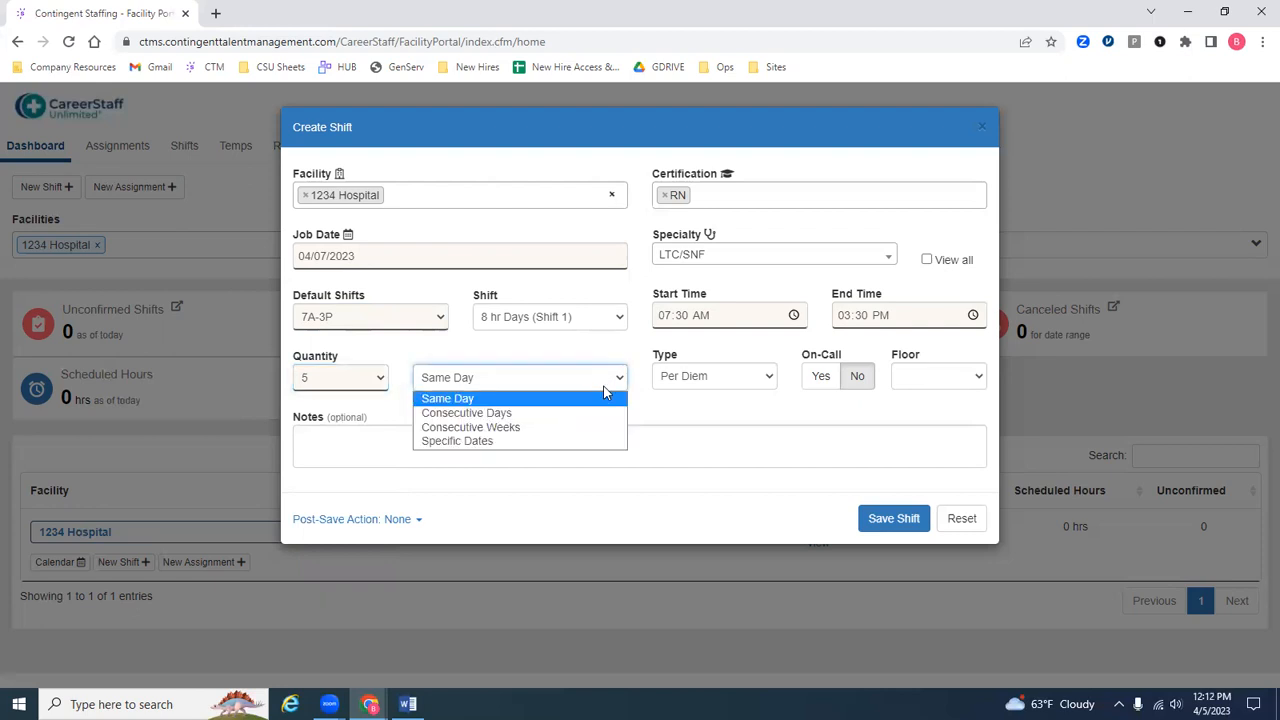
left_click(592, 411)
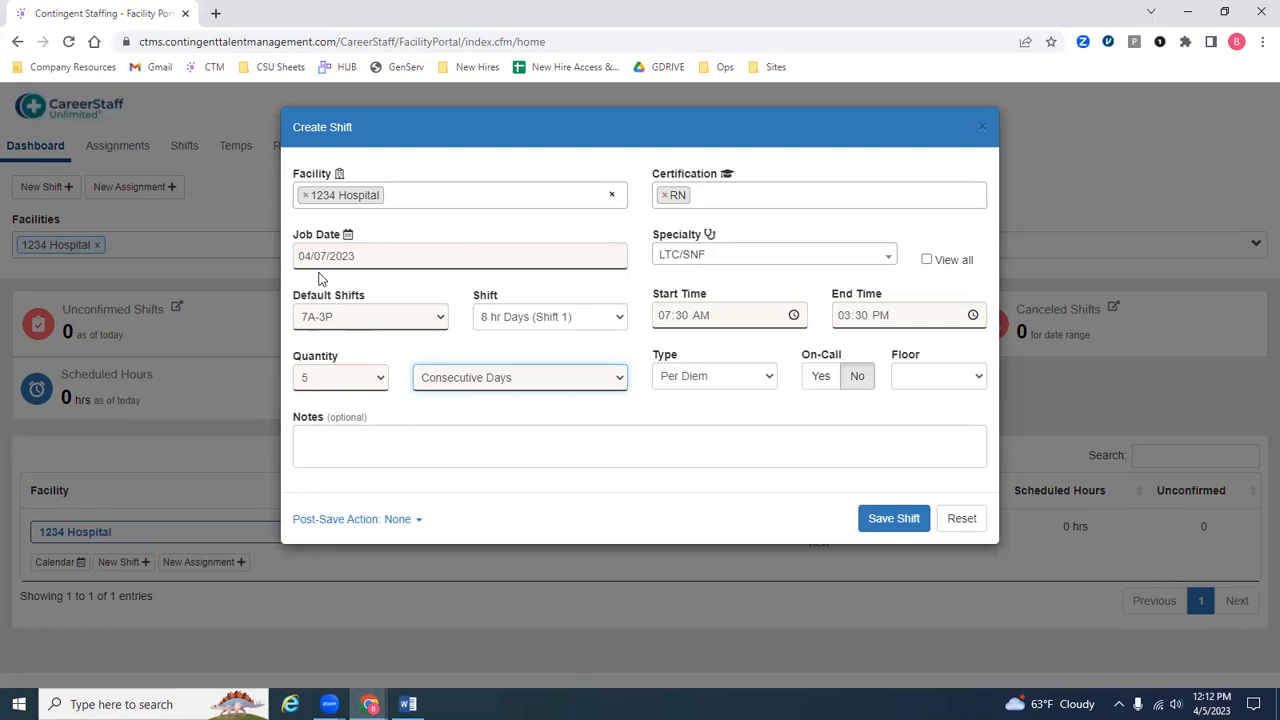
Step: Change the shift repetition to Consecutive Weeks and mark Mon, Tue and Thu in addition to Wed
left_click(474, 382)
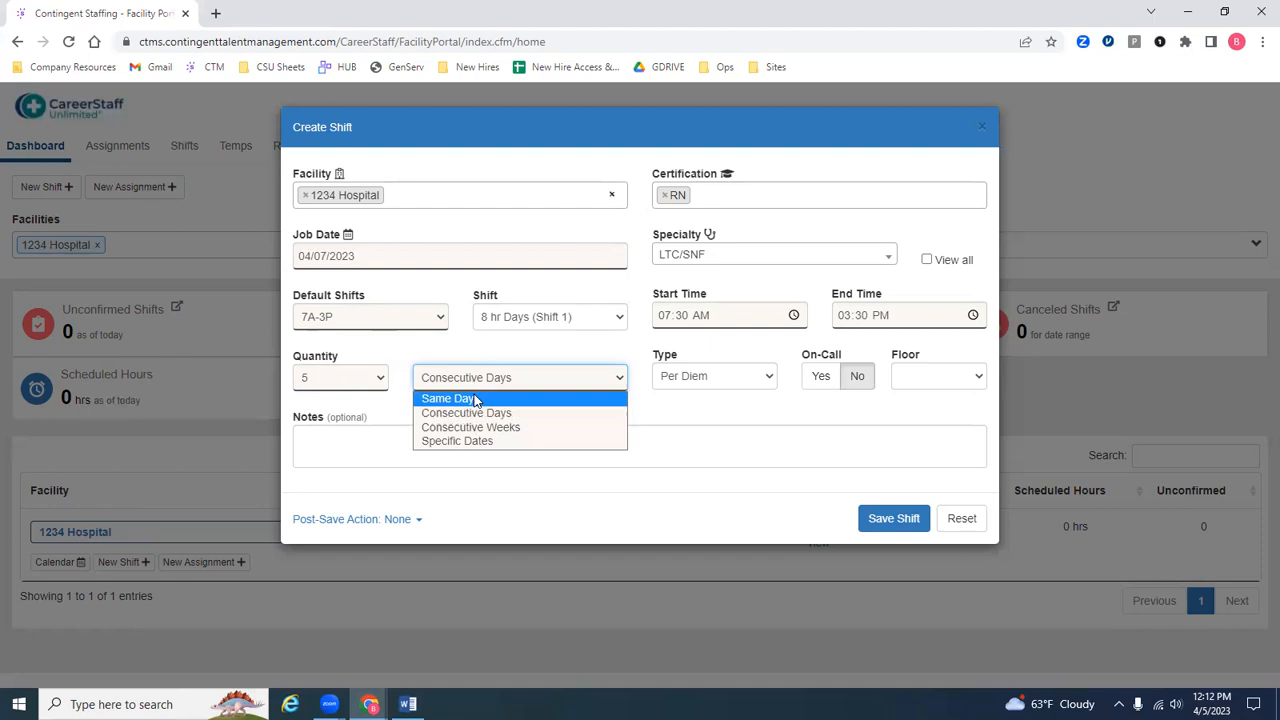
left_click(490, 426)
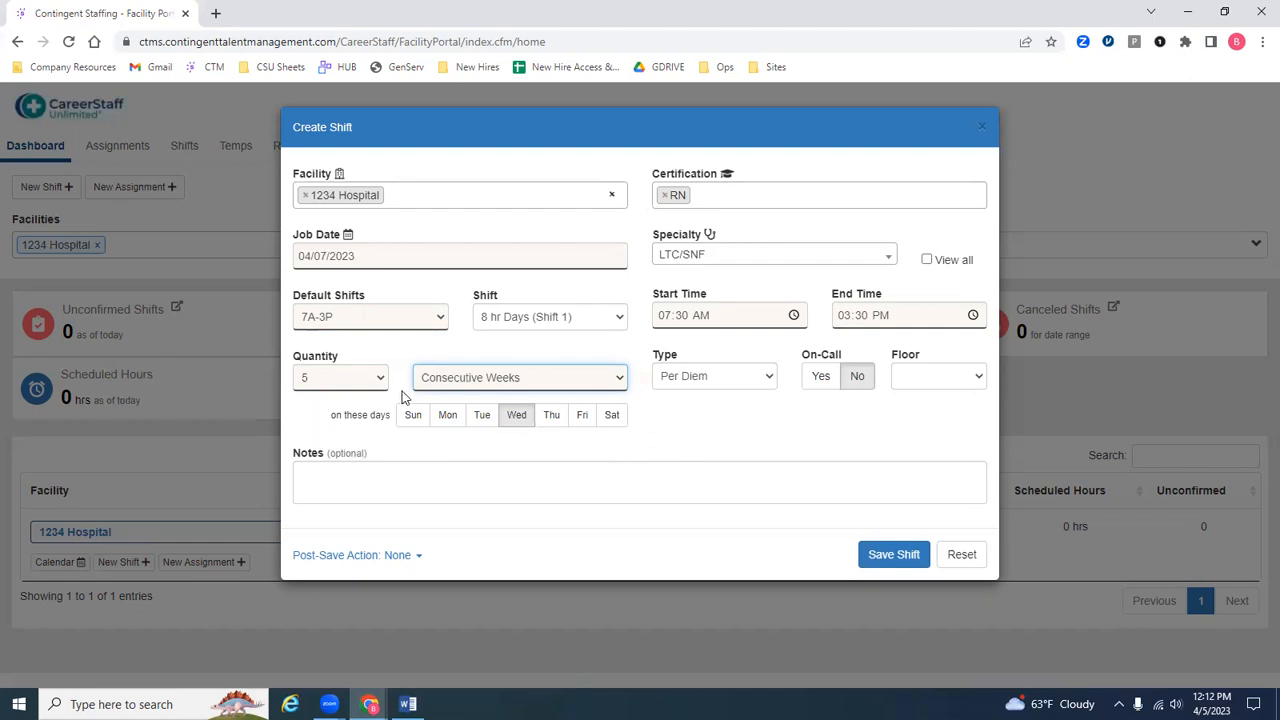
left_click(459, 417)
left_click(484, 417)
left_click(549, 418)
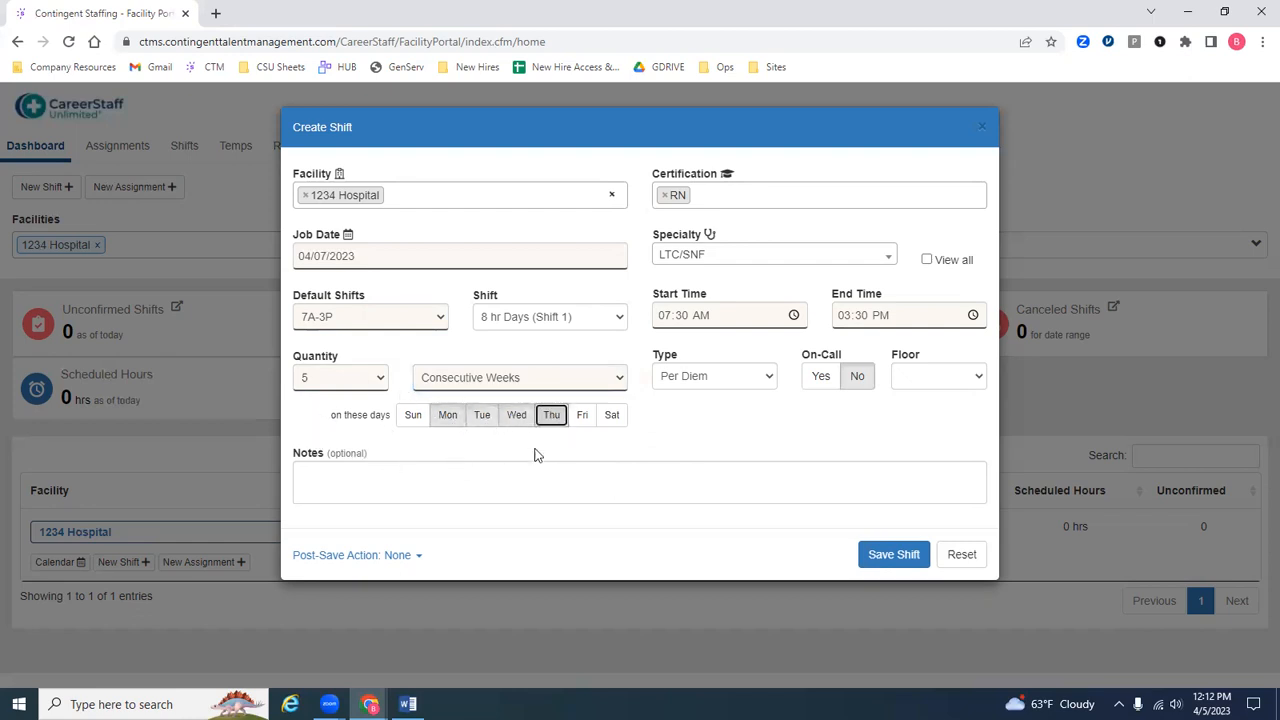
left_click(446, 418)
Step: Change the shift repetition to Specific Dates and pick April 18, 20, 21 and 25 through 28, 2023
left_click(437, 379)
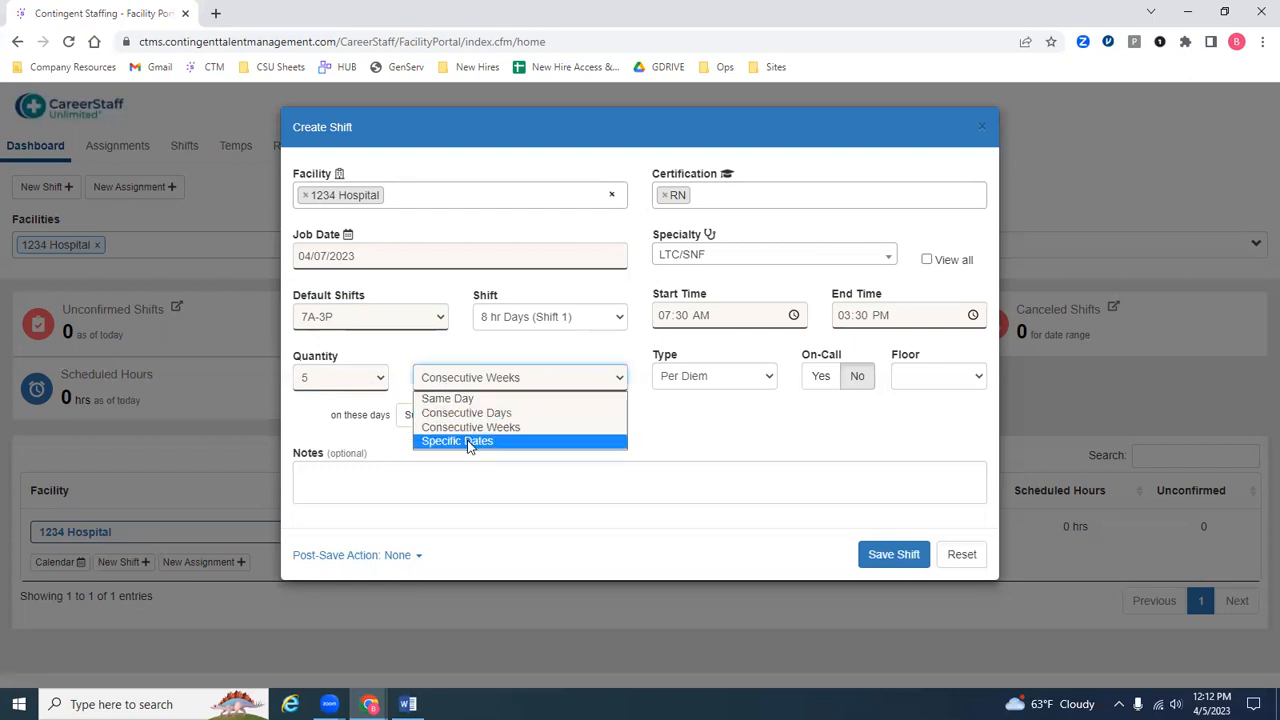
left_click(507, 441)
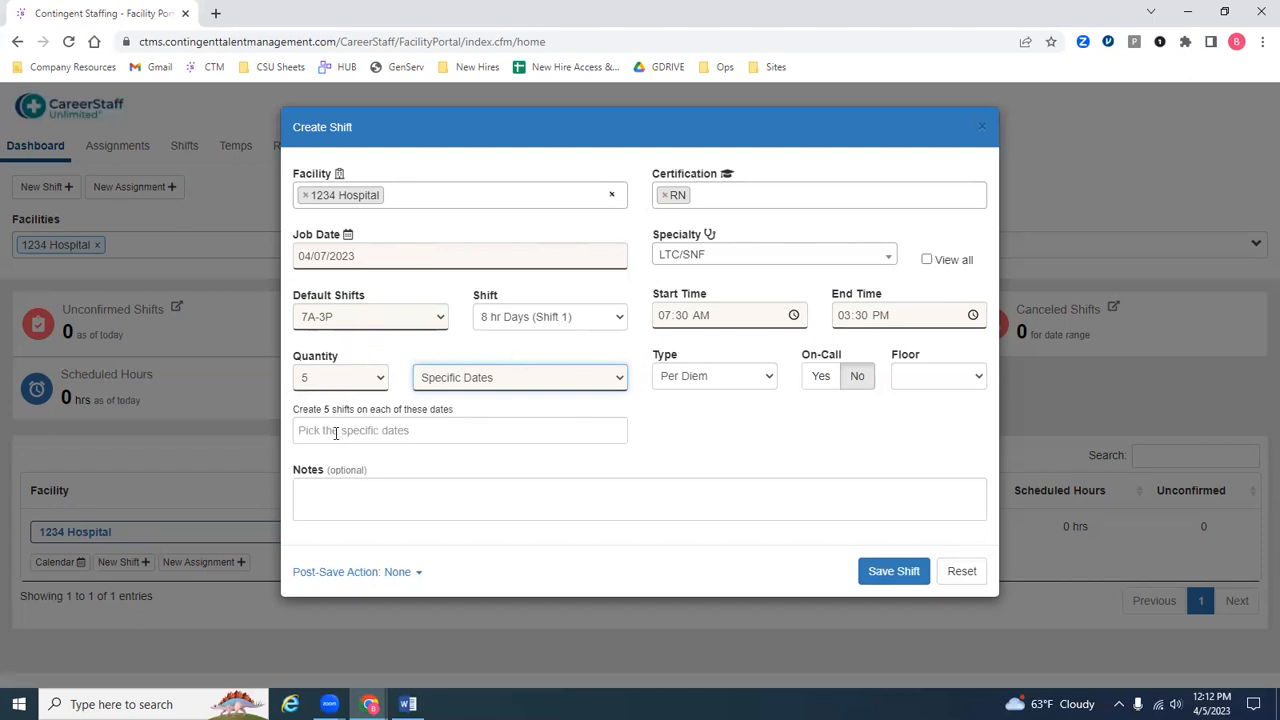
left_click(459, 428)
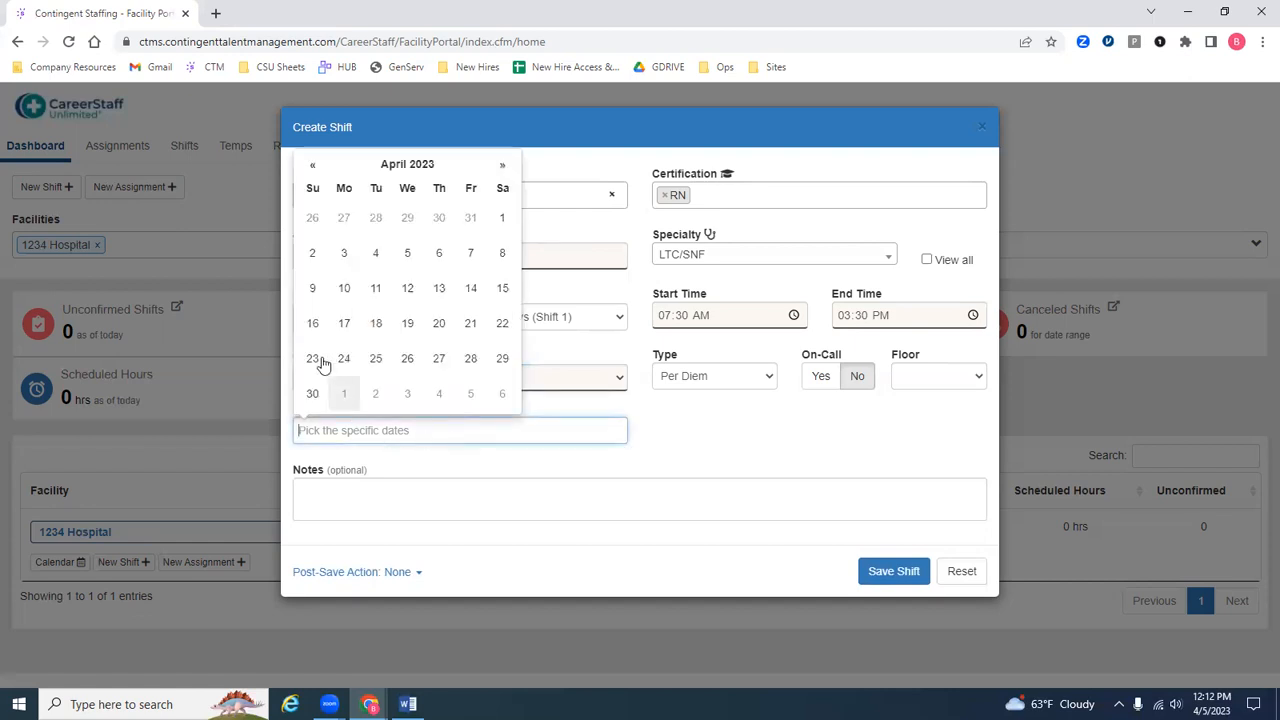
left_click(374, 325)
left_click(439, 325)
left_click(470, 325)
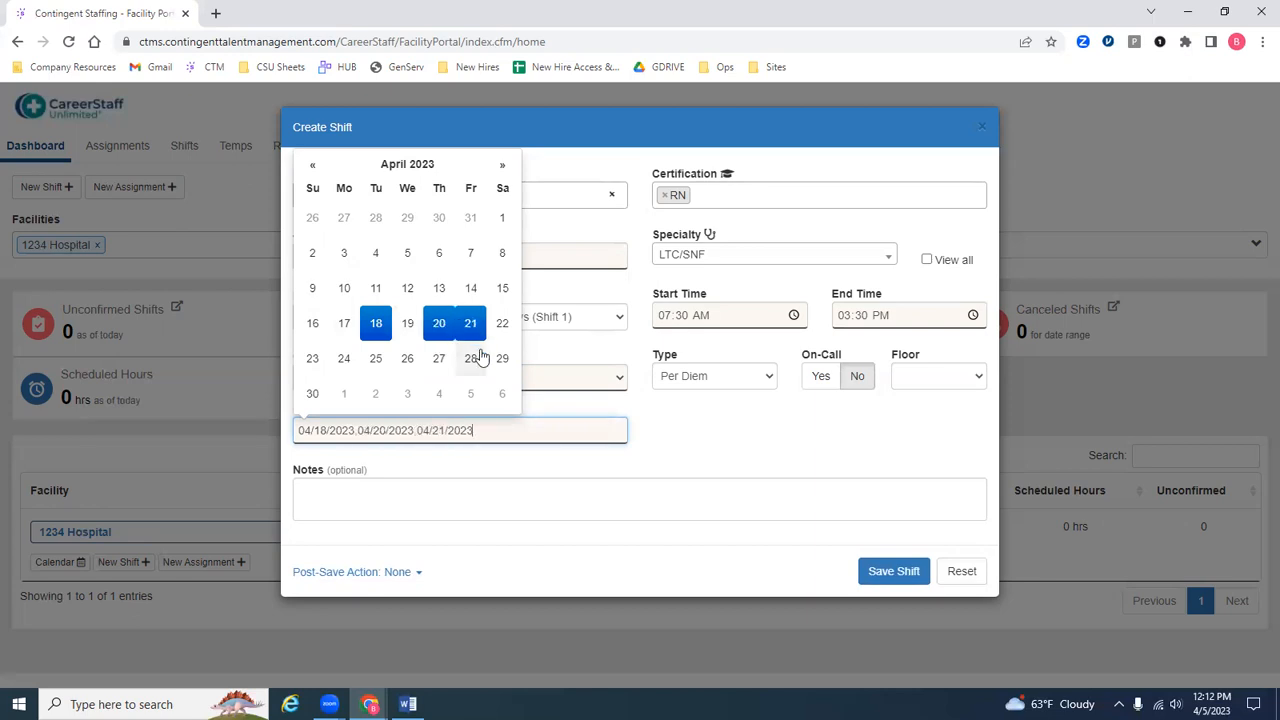
left_click(468, 360)
left_click(439, 360)
left_click(407, 360)
left_click(376, 360)
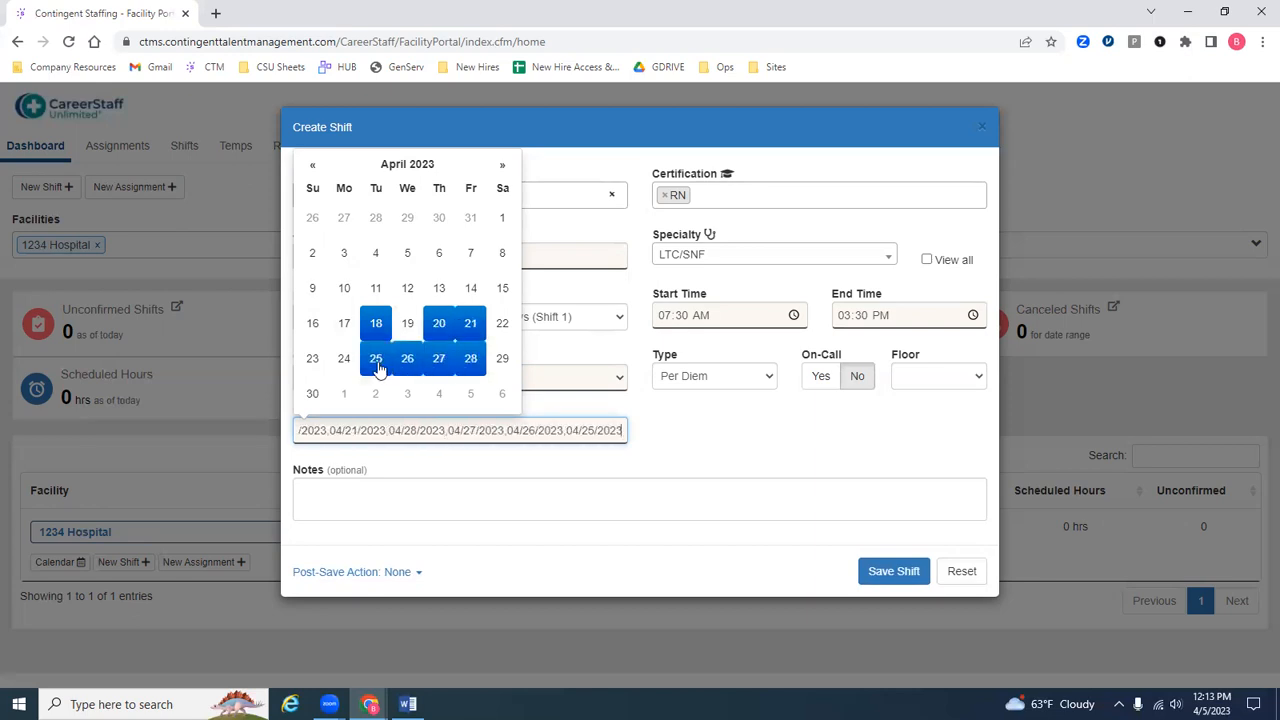
left_click(741, 443)
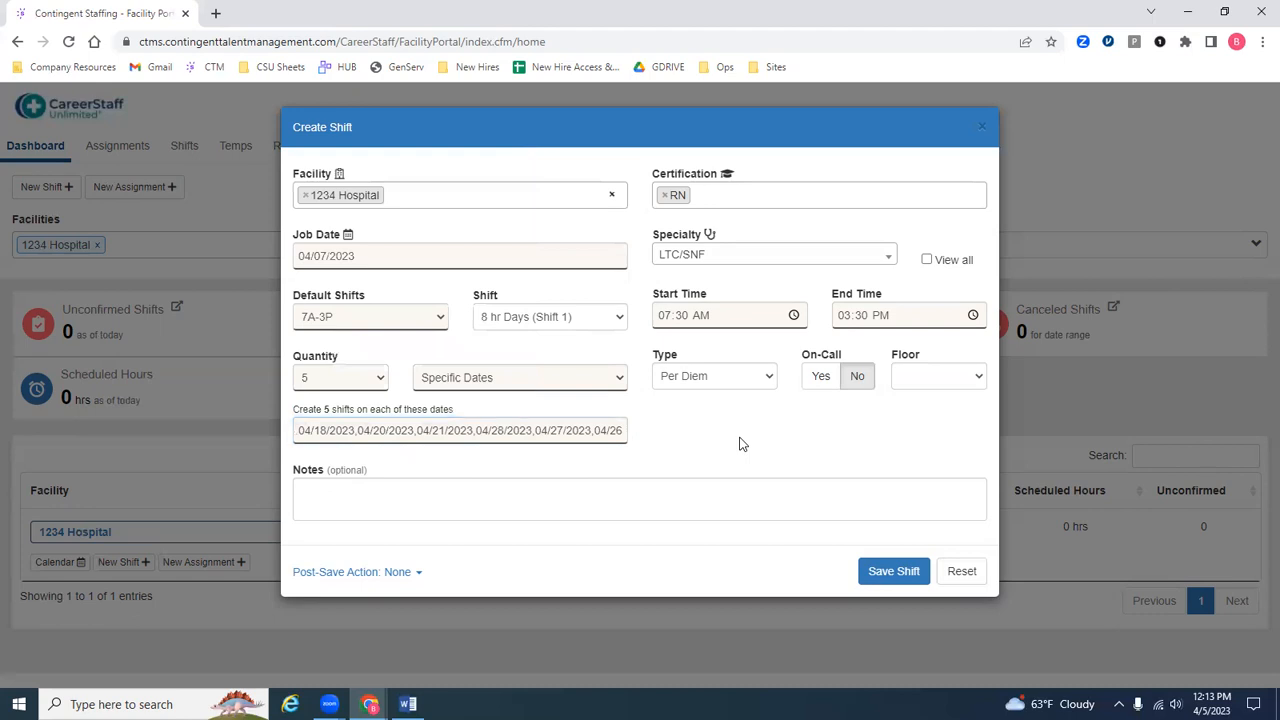
Step: Set the repetition to Same Day with a quantity of 1, leave the notes empty, and save the shift
left_click(578, 382)
left_click(537, 398)
left_click(372, 390)
left_click(368, 398)
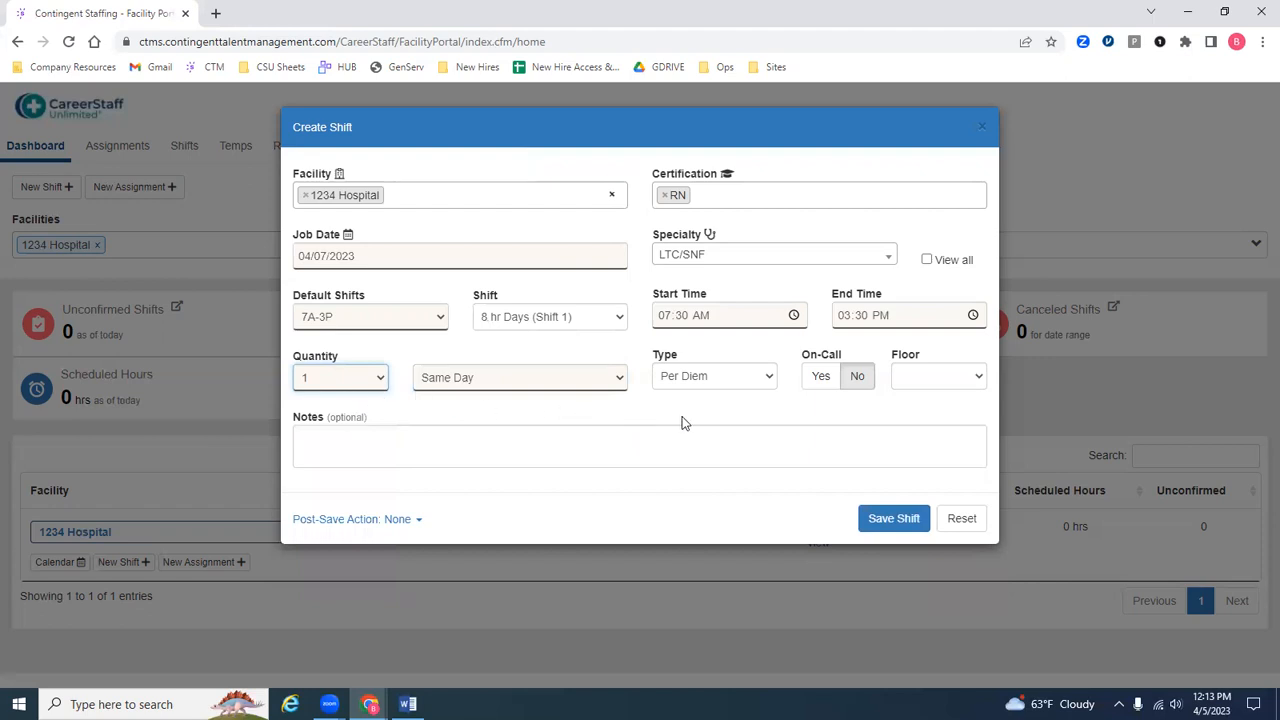
left_click(669, 457)
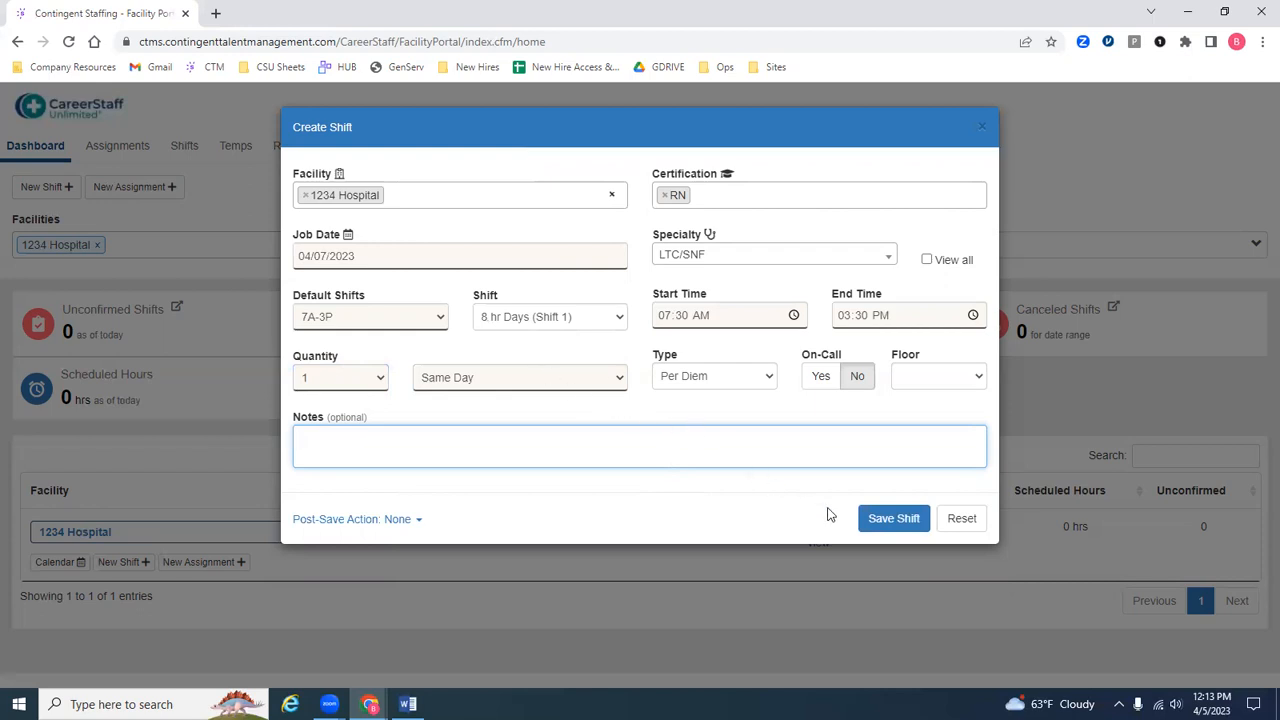
left_click(876, 534)
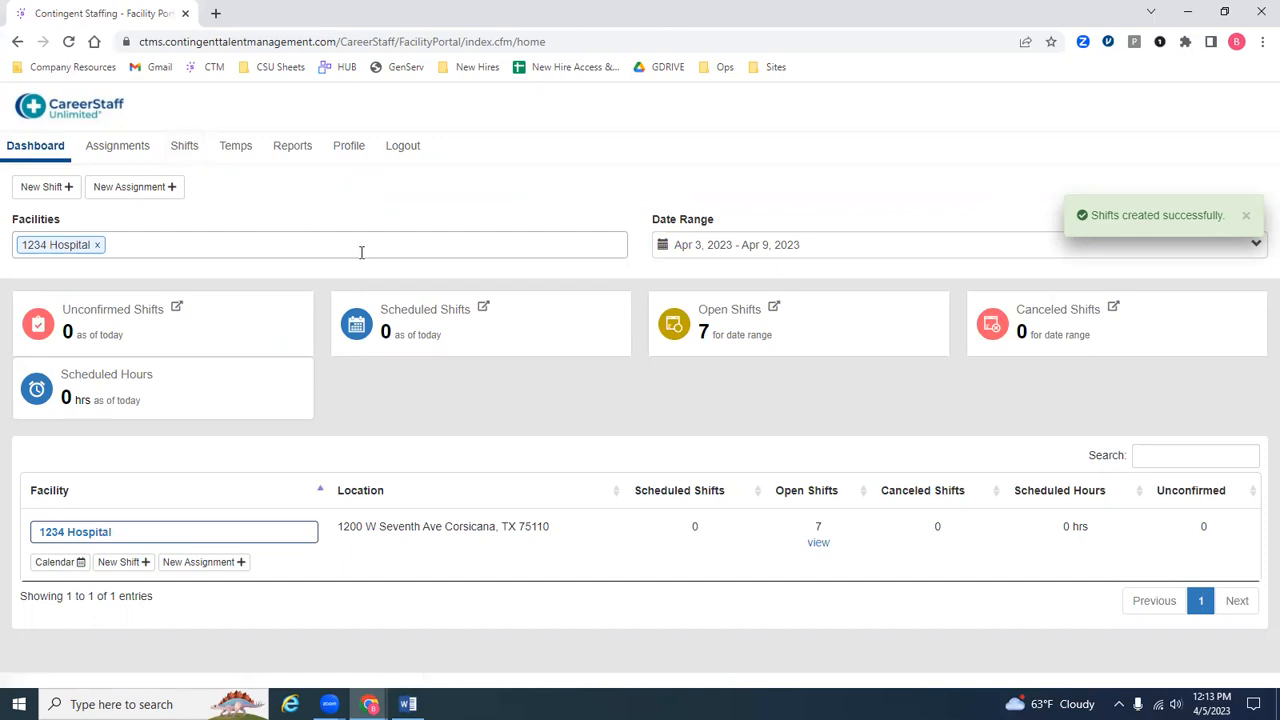
Step: Open the list of open shifts for 1234 Hospital from the dashboard and review its Requests column through the last entry
left_click(832, 344)
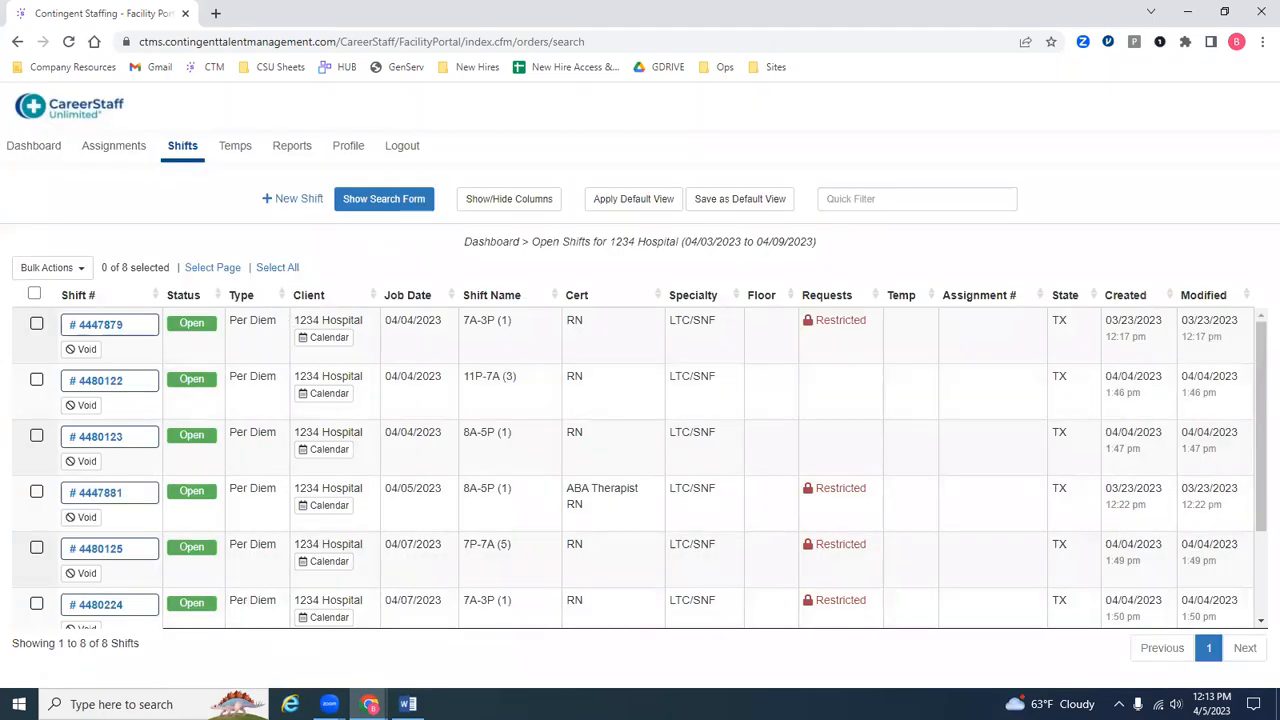
left_click_drag(870, 322, 790, 296)
left_click(838, 269)
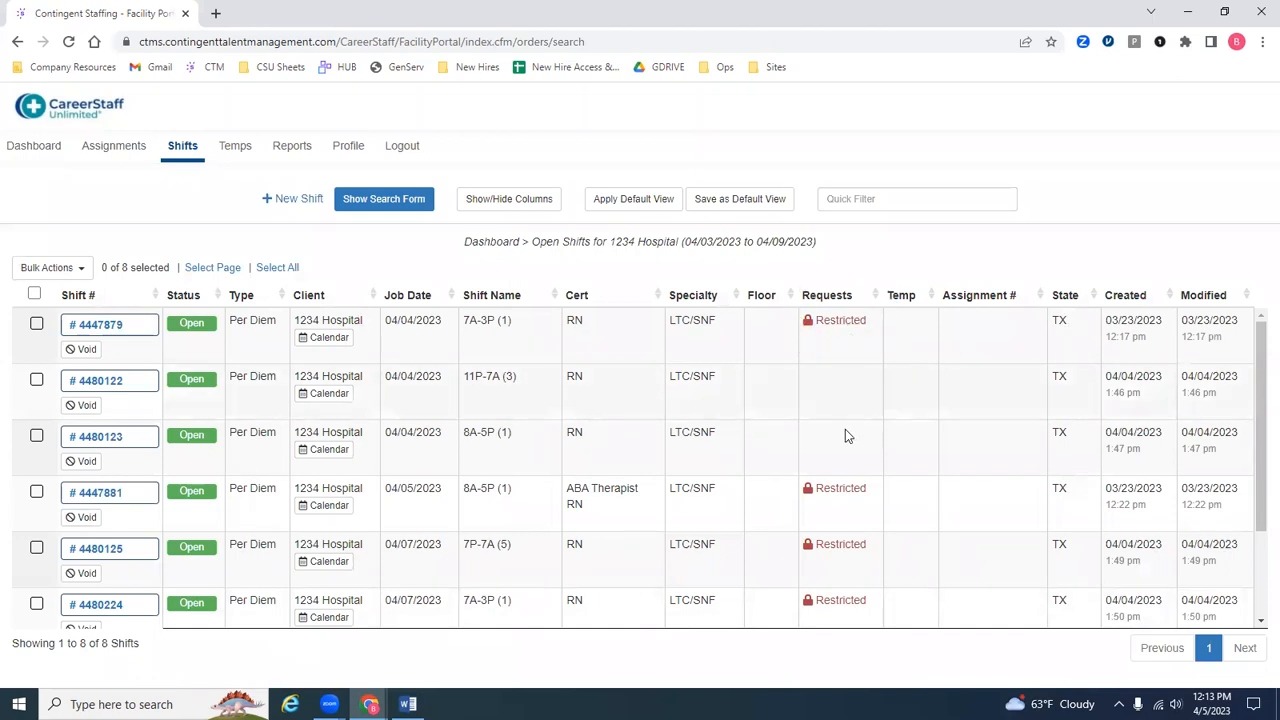
scroll(848, 440, "down", 1)
scroll(852, 452, "down", 1)
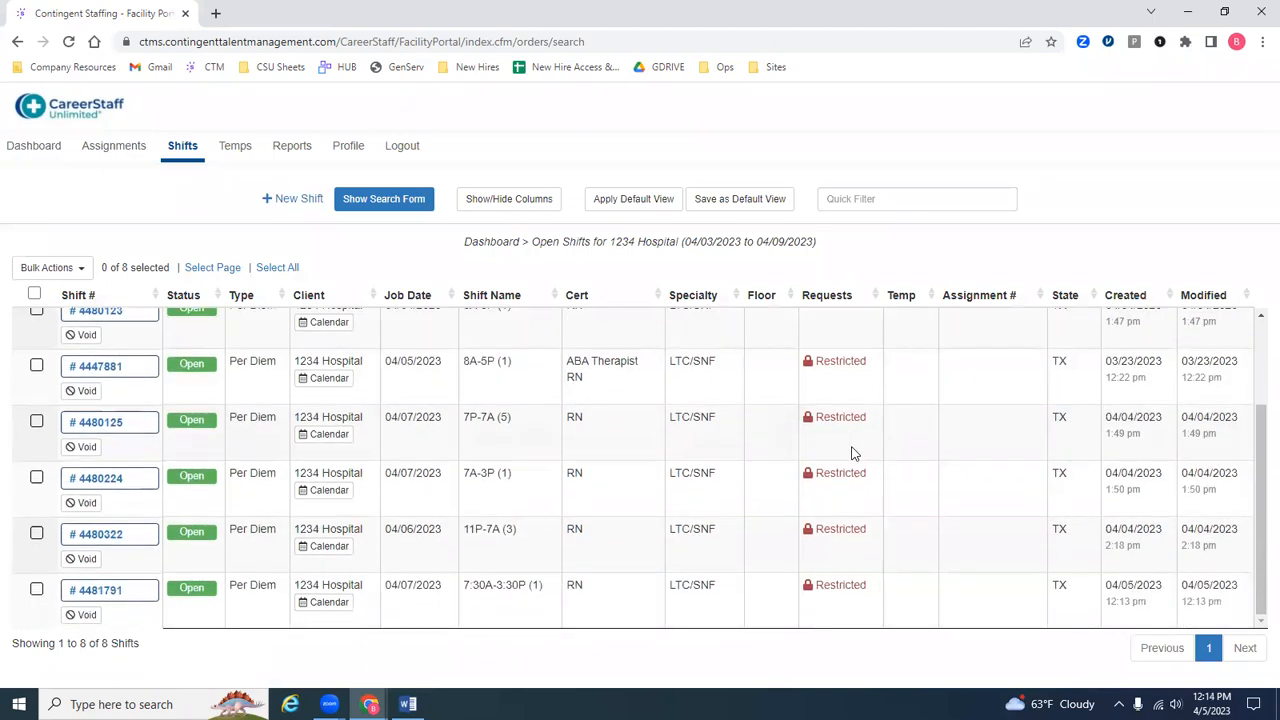
scroll(852, 453, "up", 3)
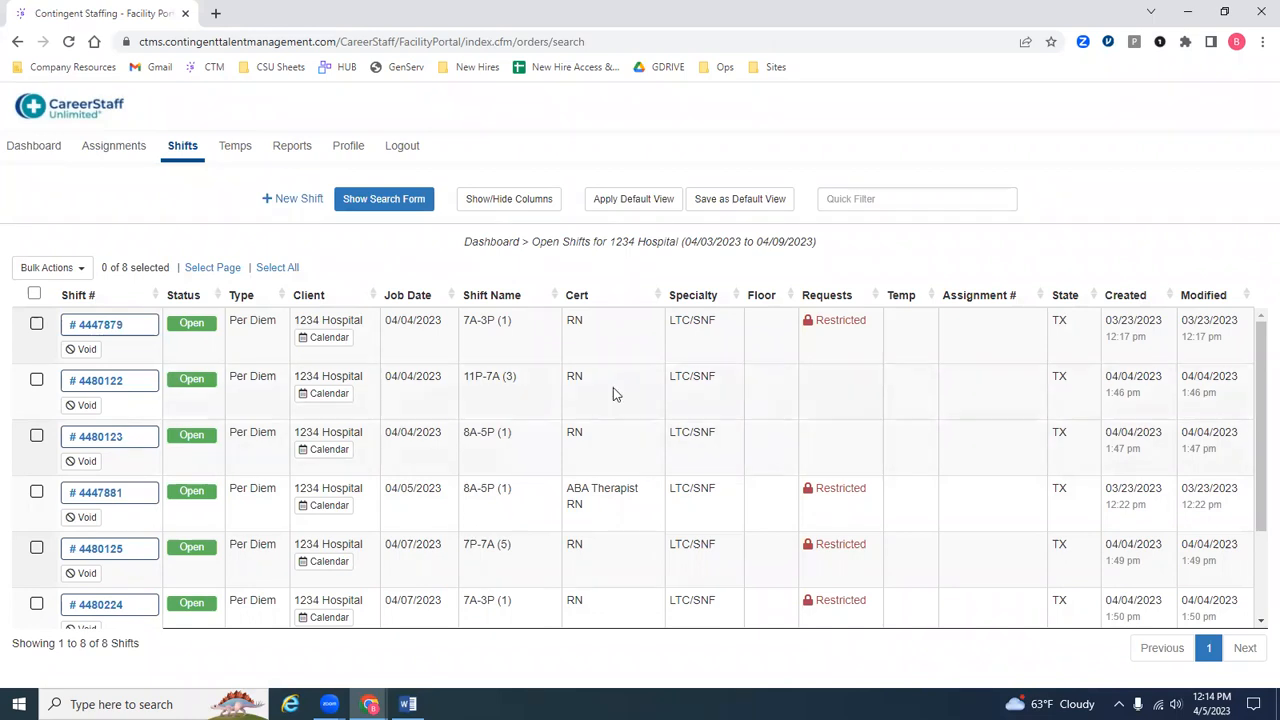
Step: View the details of the 7A-3P RN shift dated 04/04/2023, and close them without editing or voiding the shift
left_click(127, 321)
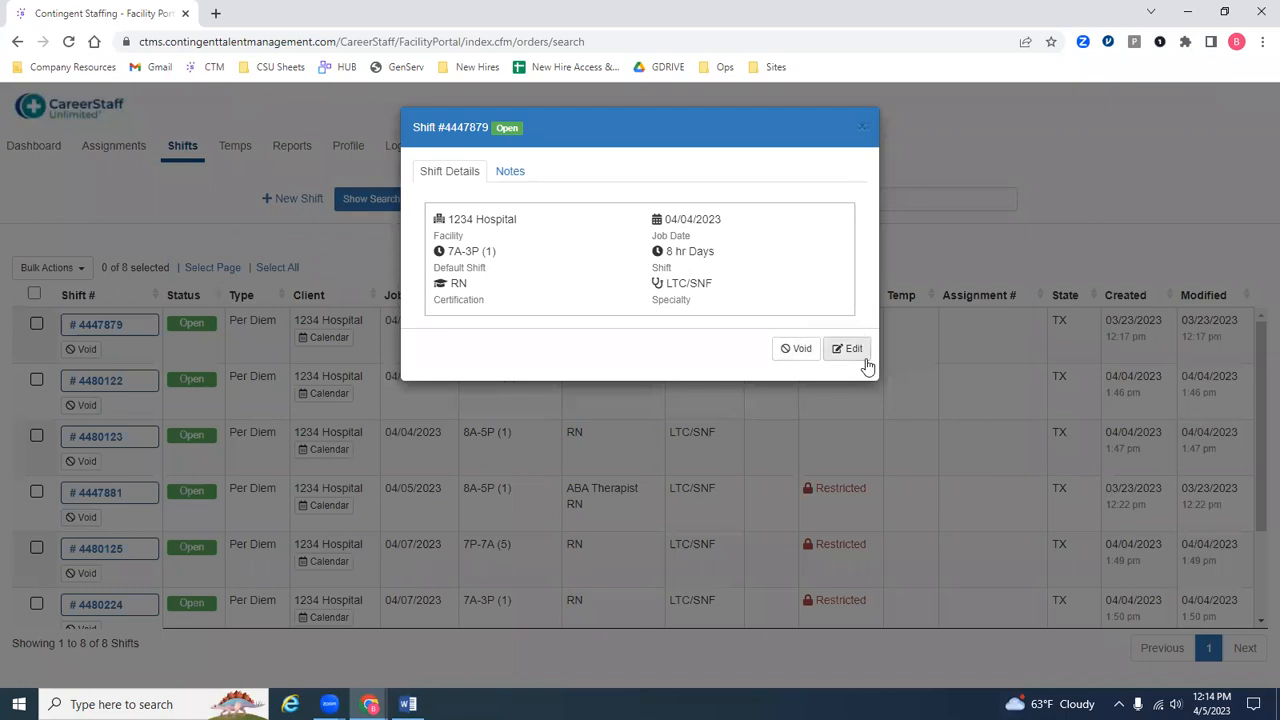
left_click(860, 133)
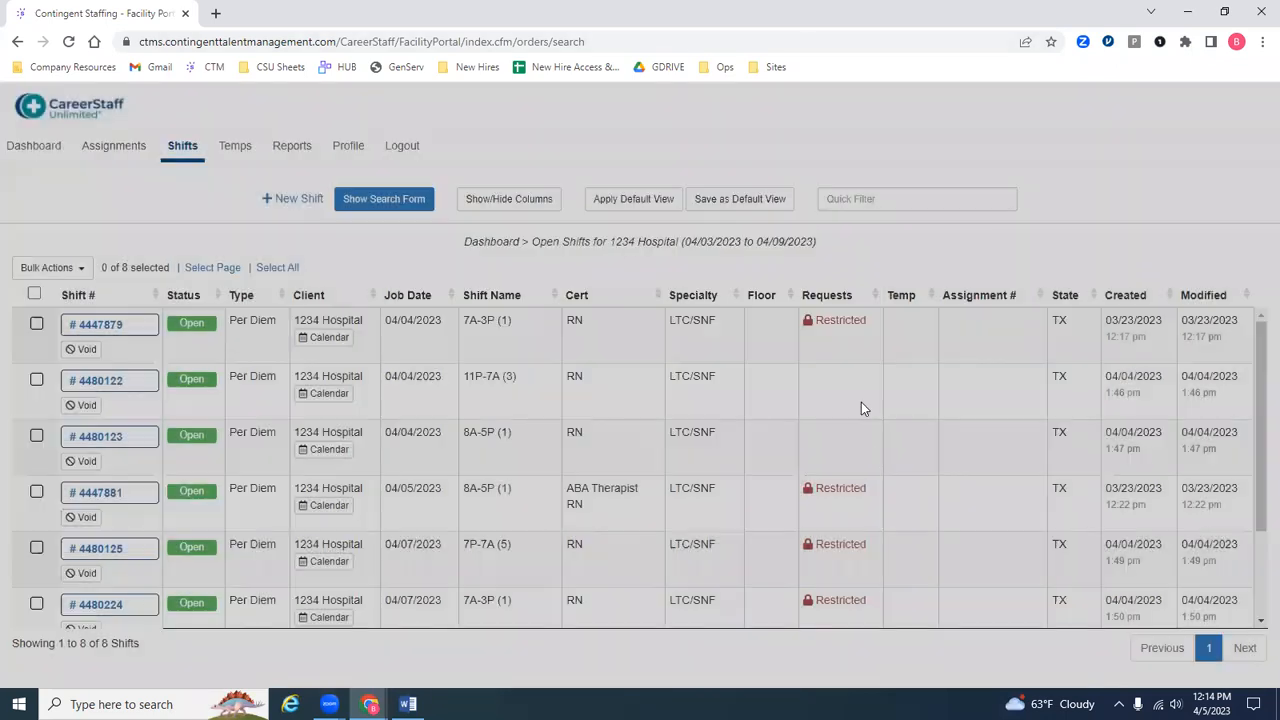